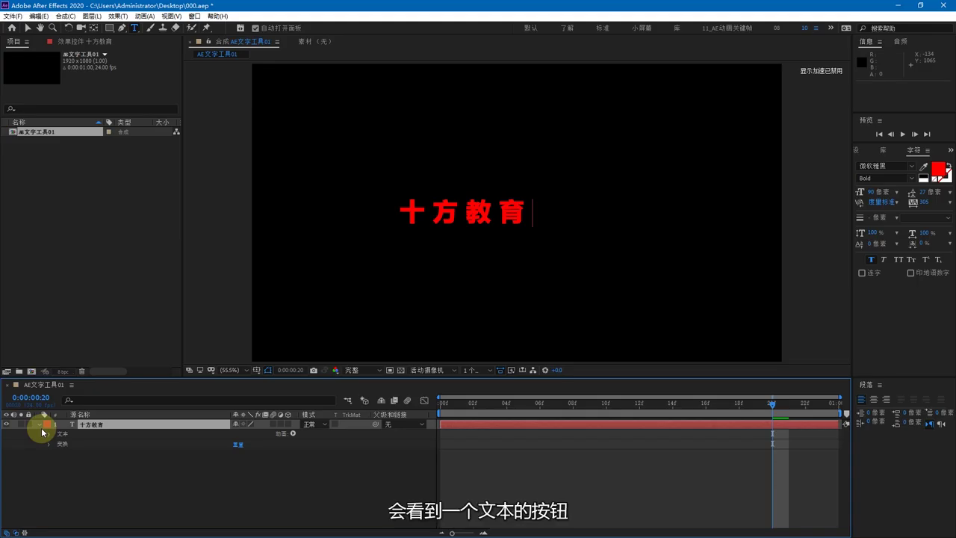
# - Expand the text properties of the 十方教育 layer and add a 源文本 (Source Text) keyframe at frame 0
pyautogui.click(48, 435)
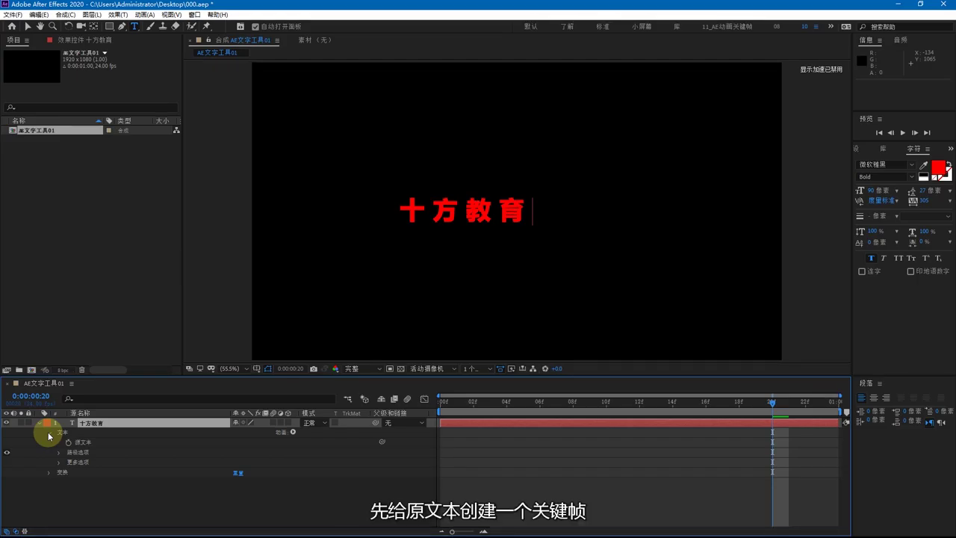
pyautogui.click(171, 443)
pyautogui.press('Home')
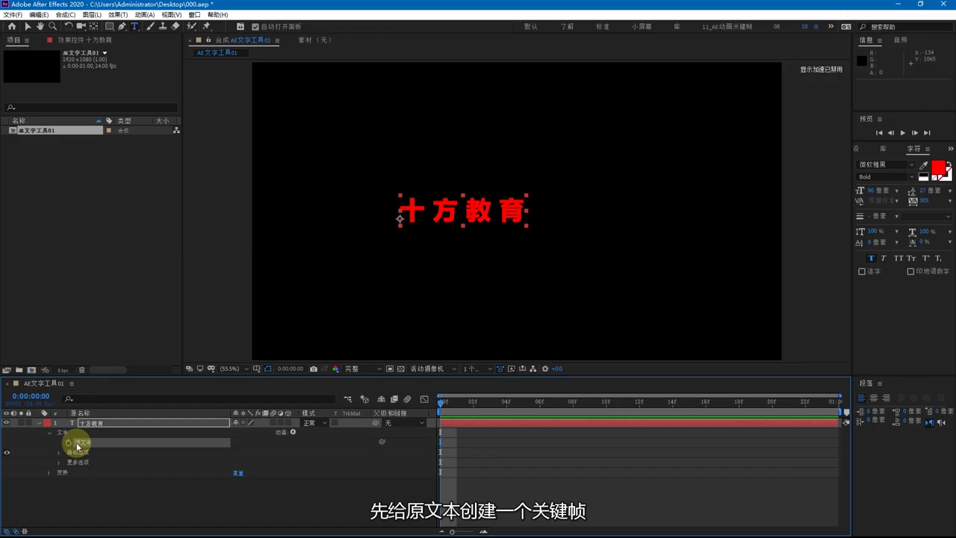
pyautogui.click(68, 443)
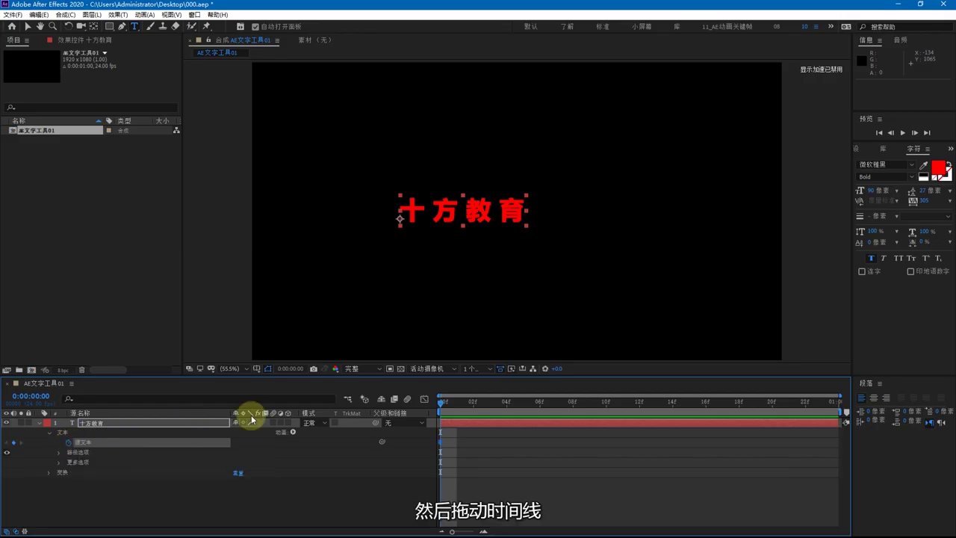
# - At frame 14, delete 教育 from the text so that a 十方 keyframe is made, and preview the animation
pyautogui.click(671, 404)
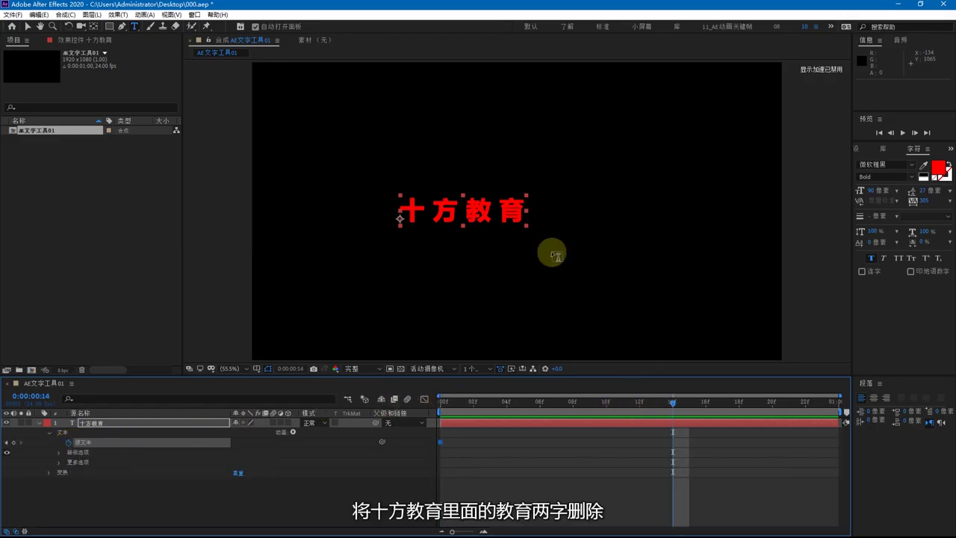
pyautogui.click(507, 206)
pyautogui.moveTo(508, 206); pyautogui.dragTo(459, 209)
pyautogui.press('BackSpace')
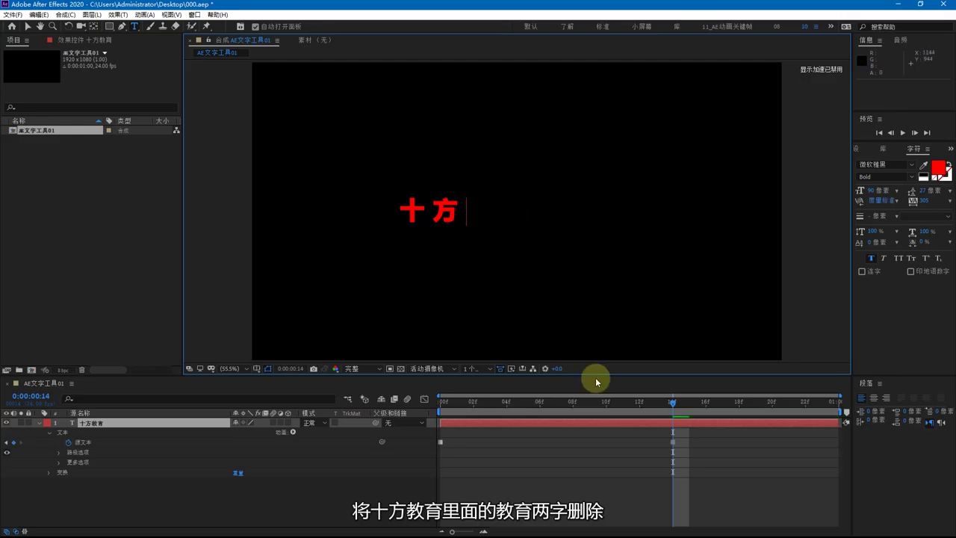
pyautogui.click(620, 479)
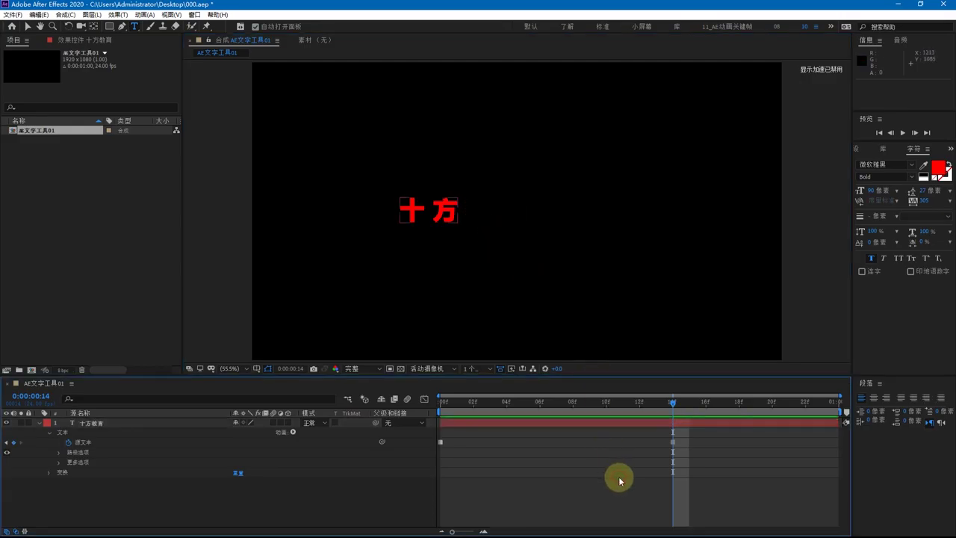
pyautogui.click(903, 132)
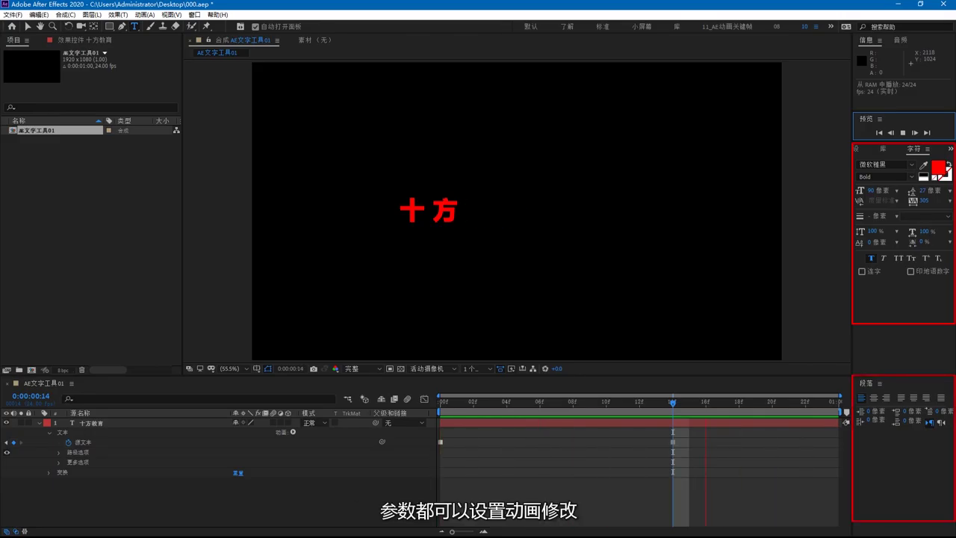
# - Draw an open five-point mask path around the text with the Pen tool, straight across the top and curved at the lower right
pyautogui.click(79, 454)
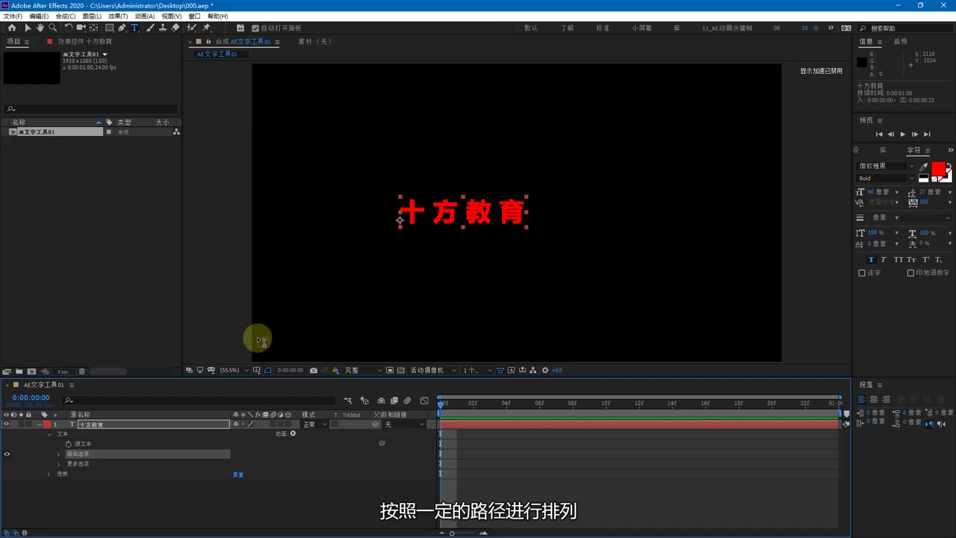
pyautogui.click(121, 28)
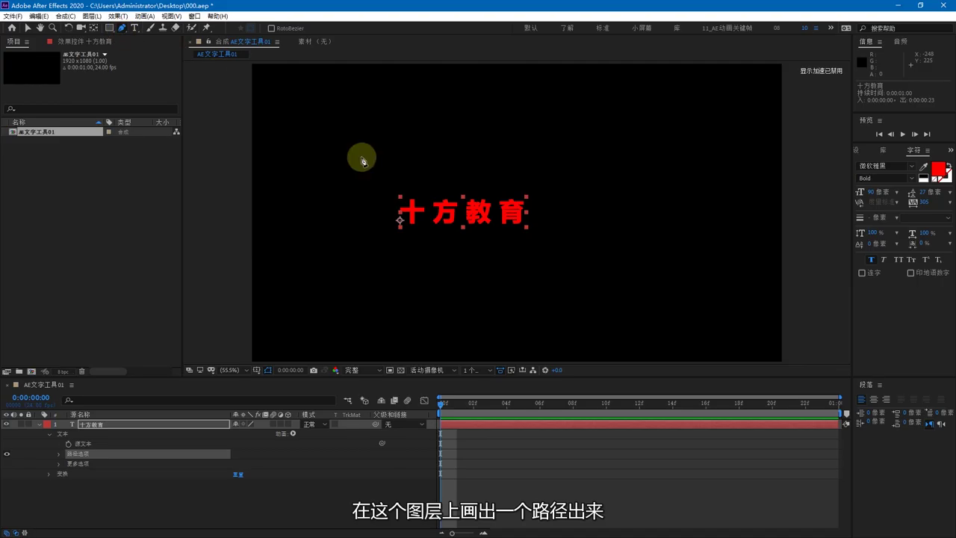
pyautogui.click(357, 202)
pyautogui.click(540, 134)
pyautogui.click(655, 194)
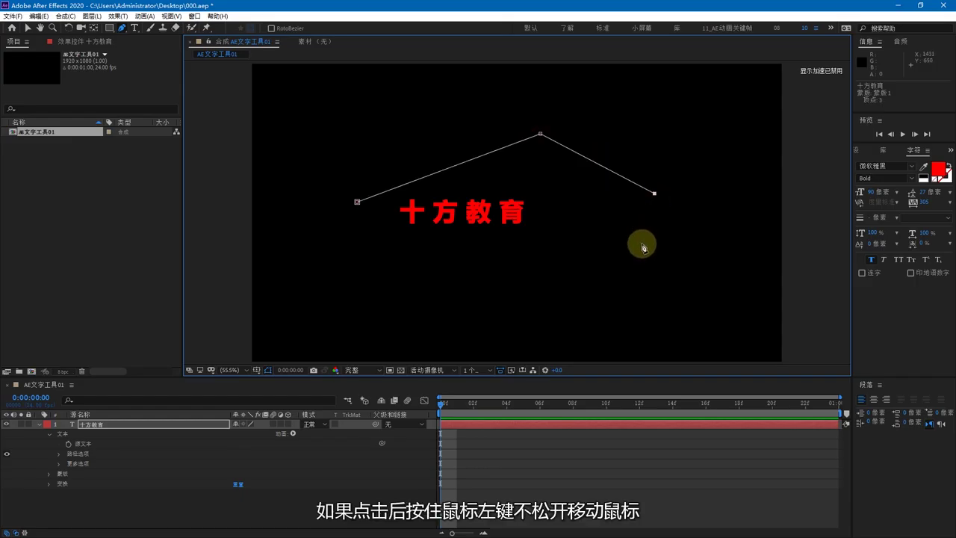
pyautogui.moveTo(606, 285); pyautogui.dragTo(559, 293)
pyautogui.click(440, 288)
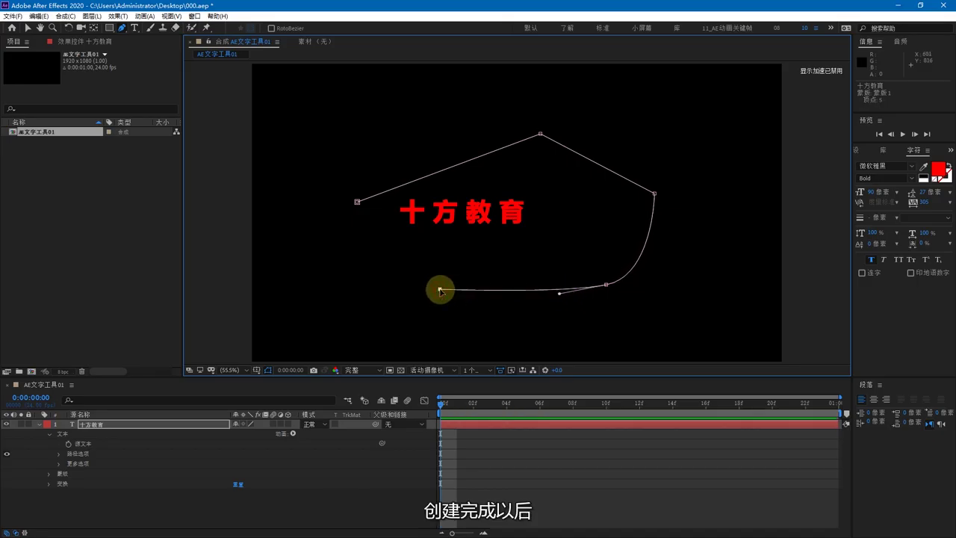
# - Set the text layer's 路径 (Path) option to 蒙版 1 so the characters follow the drawn mask
pyautogui.click(58, 454)
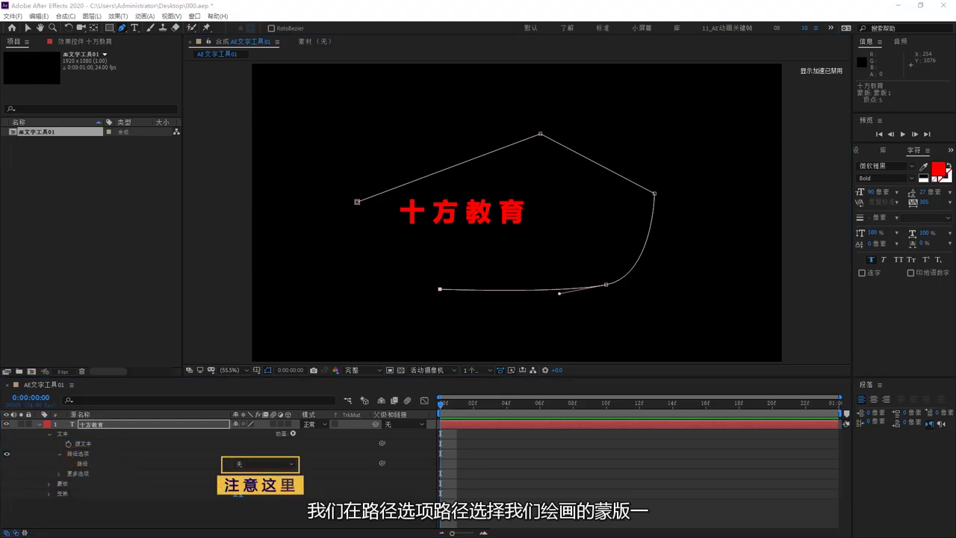
pyautogui.click(257, 464)
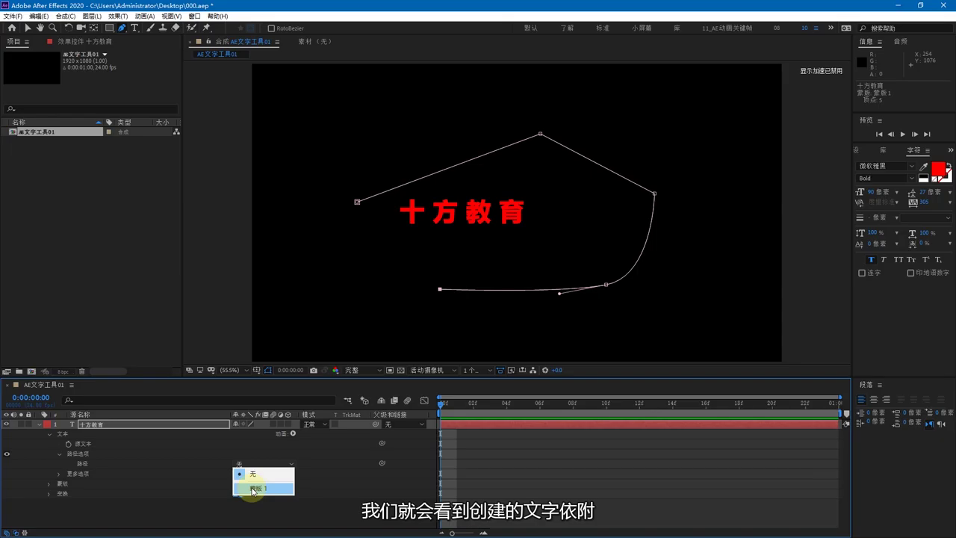
pyautogui.click(253, 489)
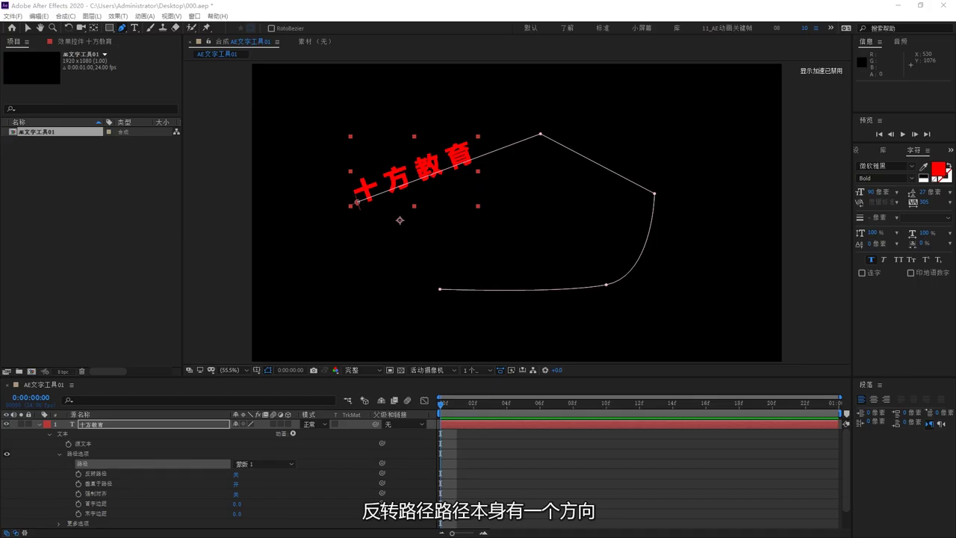
# - Try 反转路径 (Reverse Path) on and 垂直于路径 (Perpendicular to Path) off, restoring each setting
pyautogui.click(236, 475)
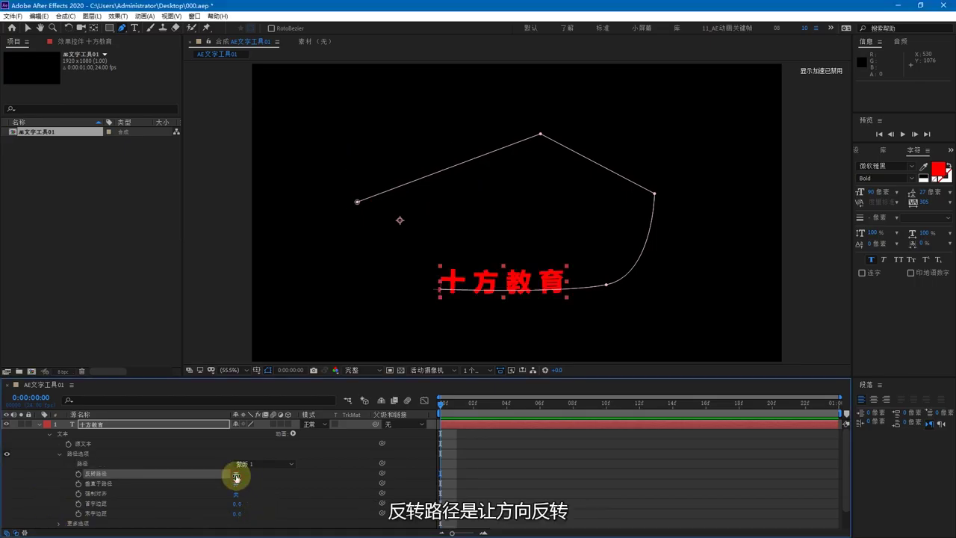
pyautogui.click(236, 476)
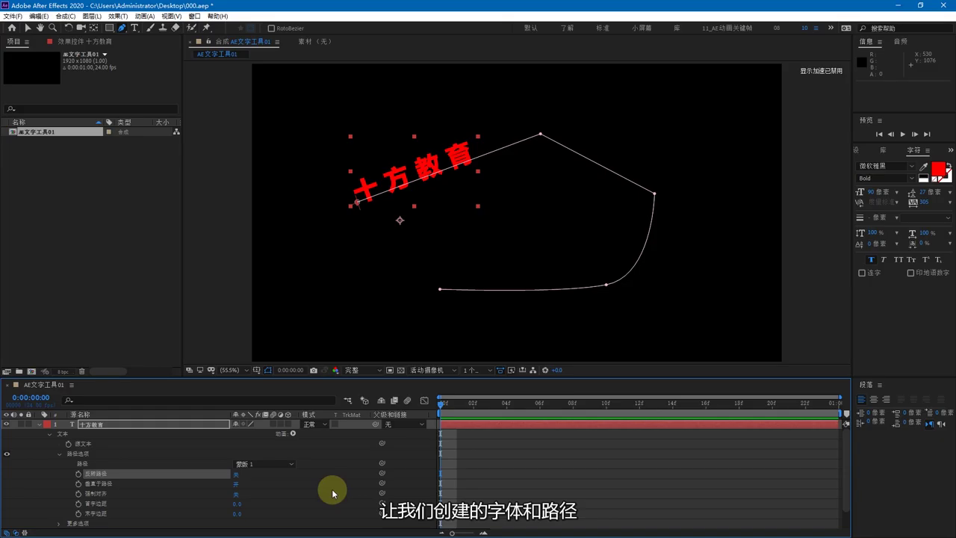
pyautogui.click(237, 487)
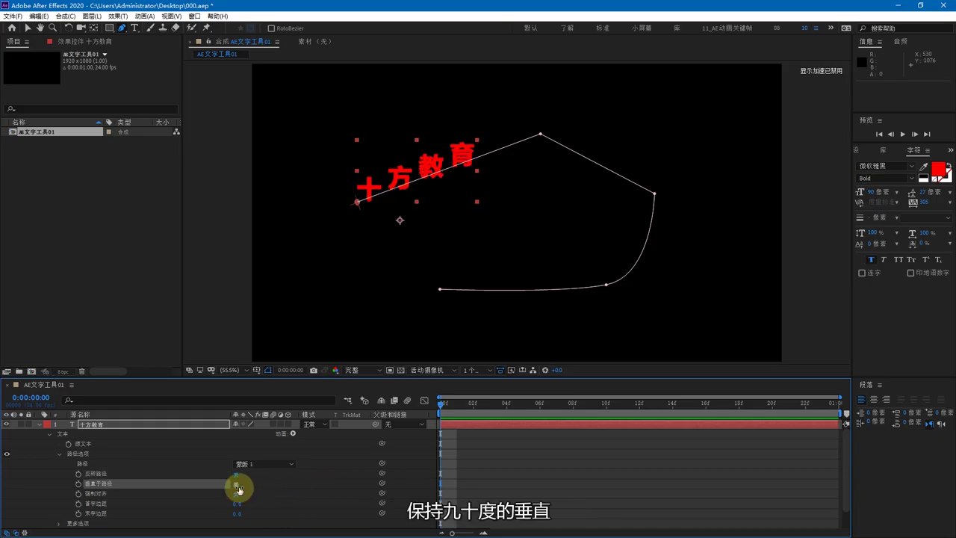
pyautogui.click(238, 486)
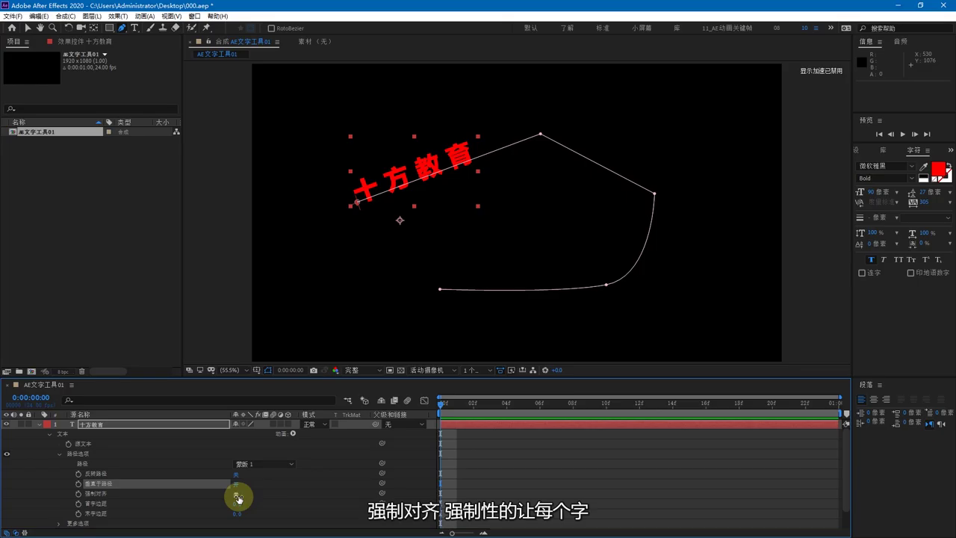
# - Turn on 强制对齐 (Force Alignment) for the path text and vary its first and last margins to shift the characters along the path
pyautogui.click(238, 497)
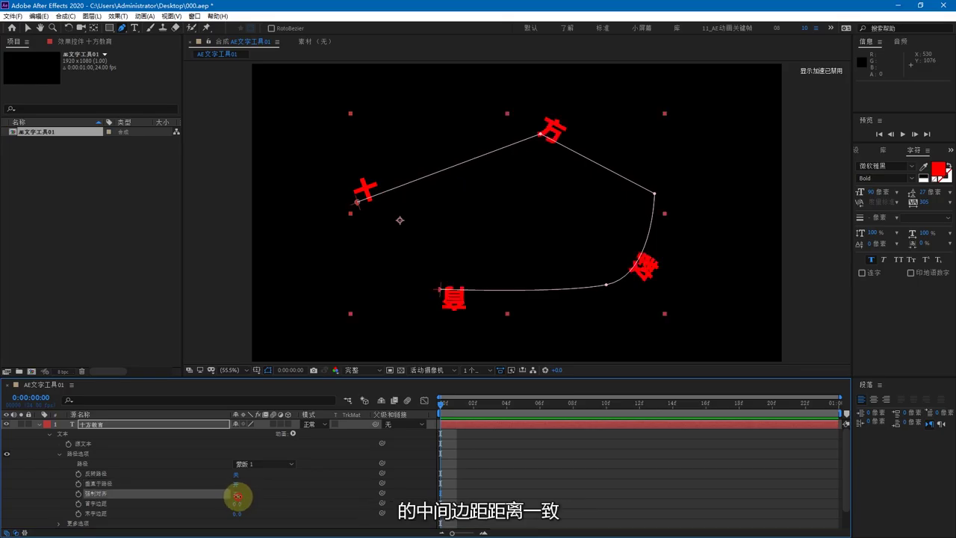
pyautogui.click(237, 497)
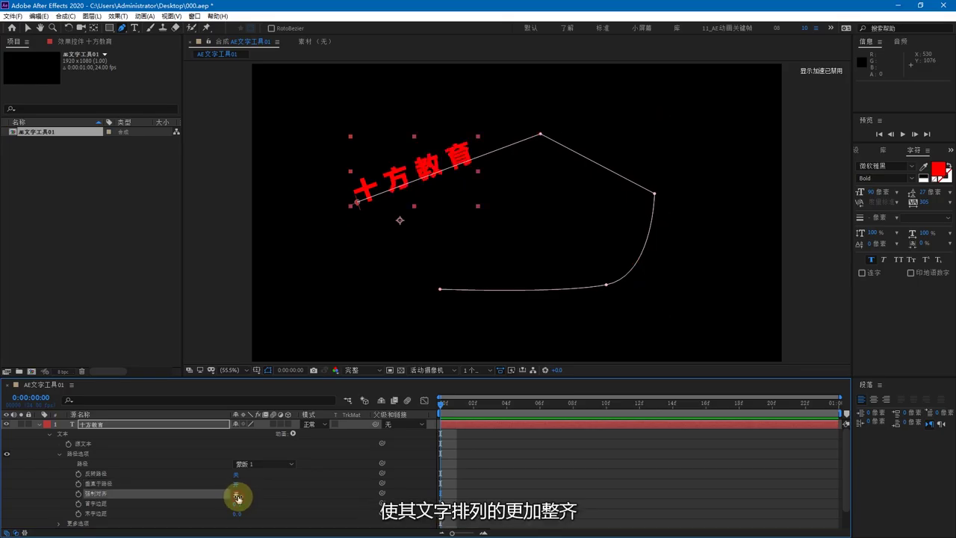
pyautogui.click(238, 496)
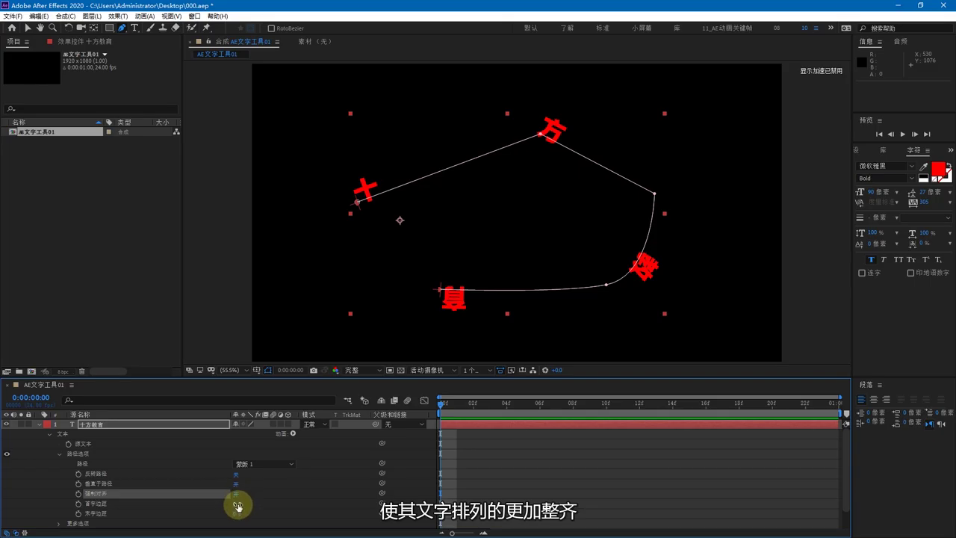
pyautogui.click(237, 495)
pyautogui.moveTo(239, 505); pyautogui.dragTo(192, 482)
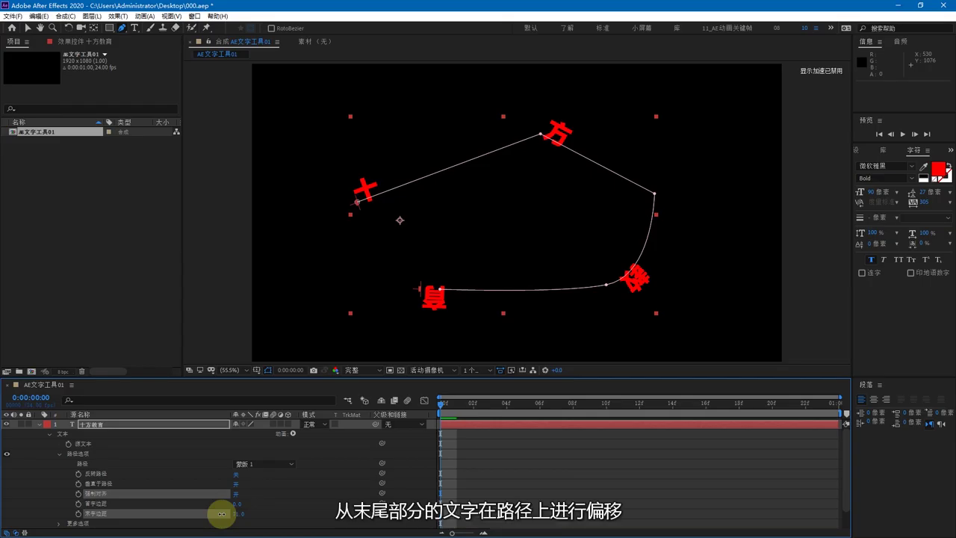
pyautogui.moveTo(221, 515); pyautogui.dragTo(3, 514)
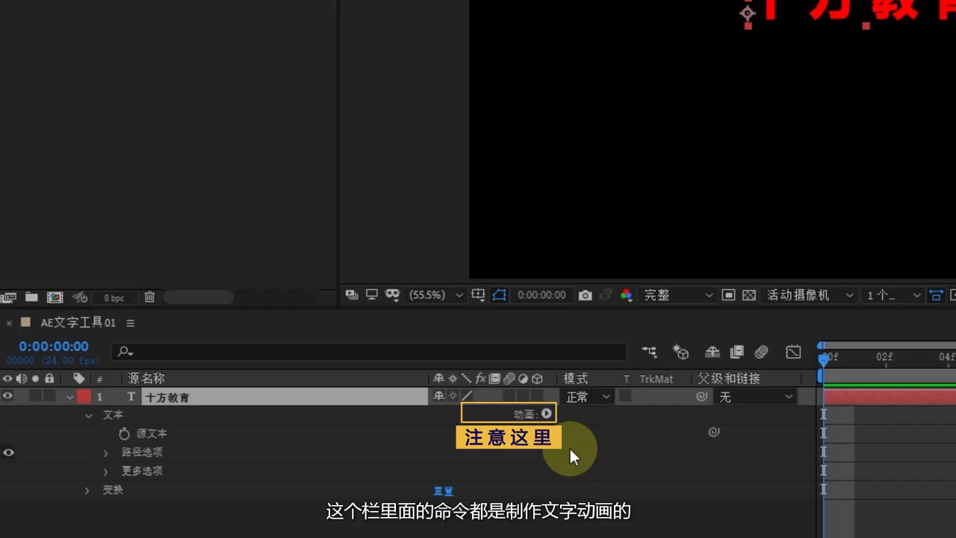
# - Add a 位置 (Position) animator to the 十方教育 text layer and set its position to 646.0, 0.0
pyautogui.click(547, 411)
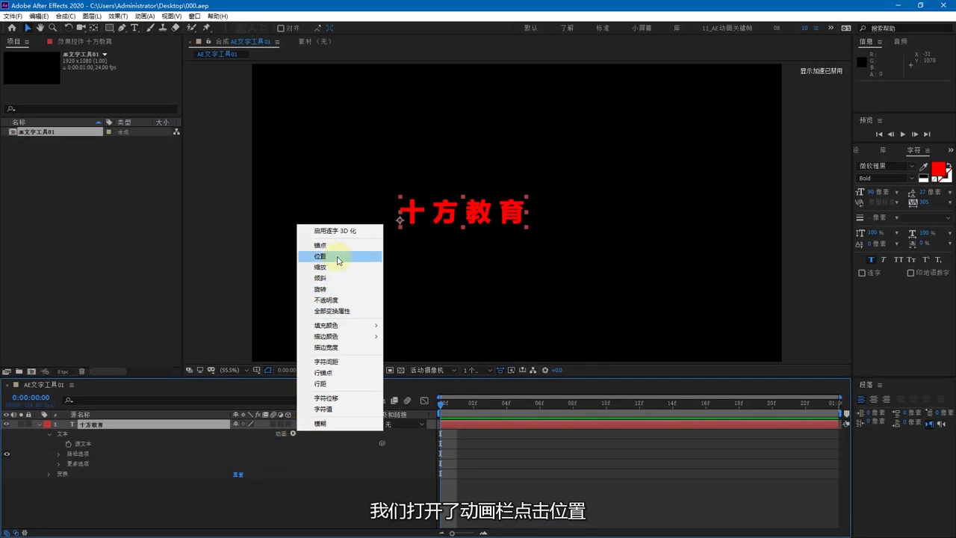
pyautogui.click(338, 257)
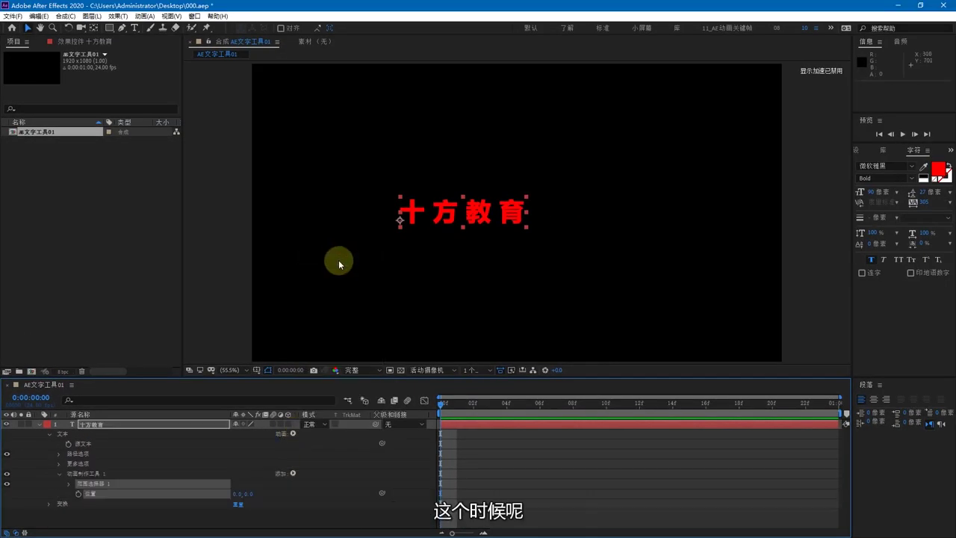
pyautogui.click(377, 490)
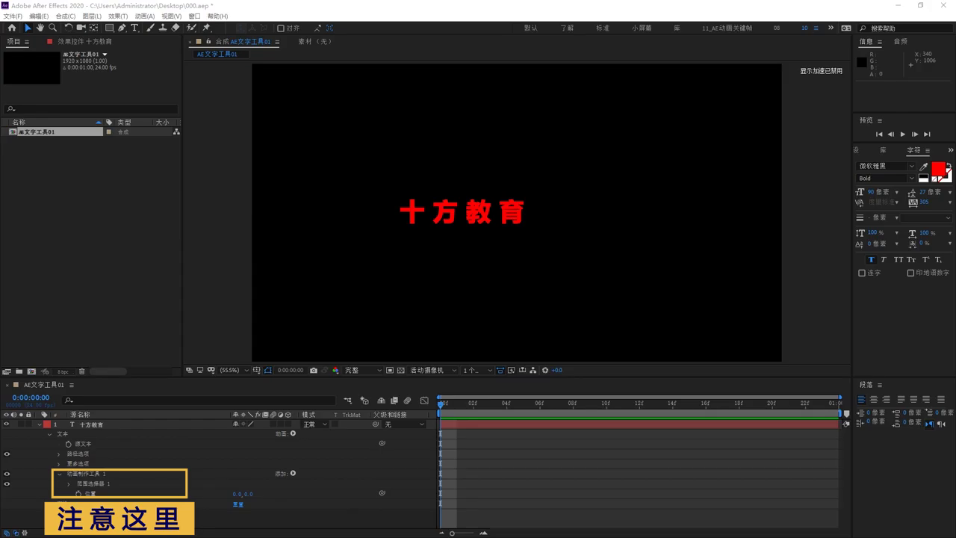
pyautogui.click(241, 494)
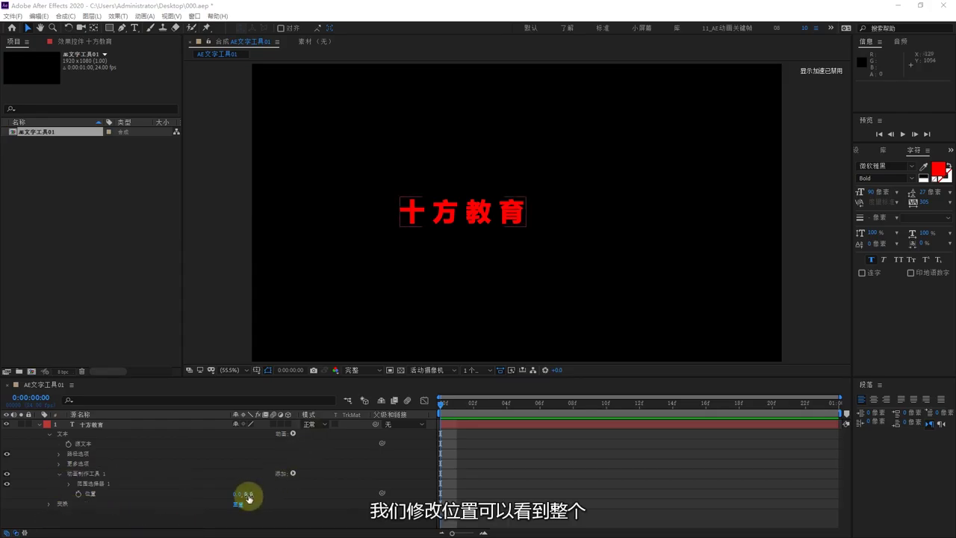
pyautogui.moveTo(241, 495); pyautogui.dragTo(551, 498)
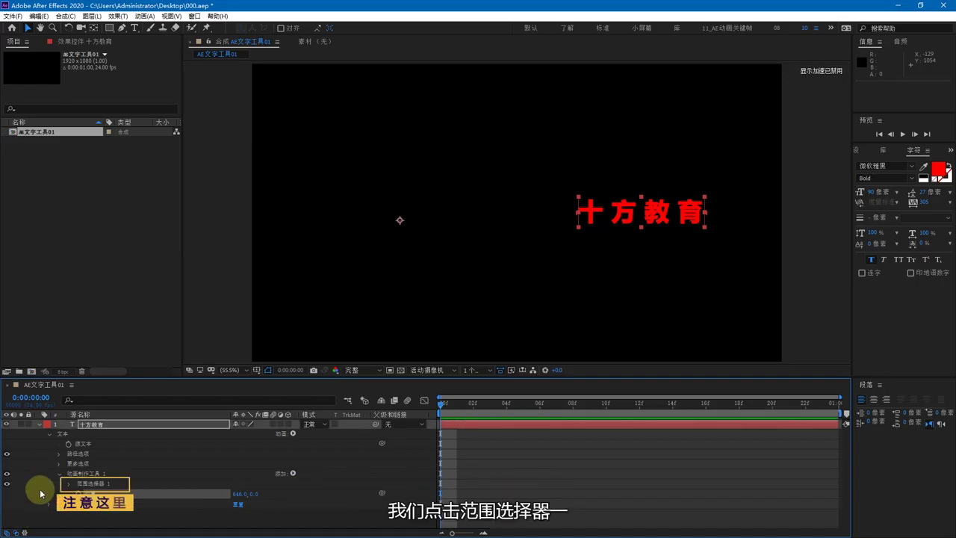
# - Expand 范围选择器 1 (Range Selector 1) and try out different Start, End and Offset values, including an offset of -100%
pyautogui.click(68, 483)
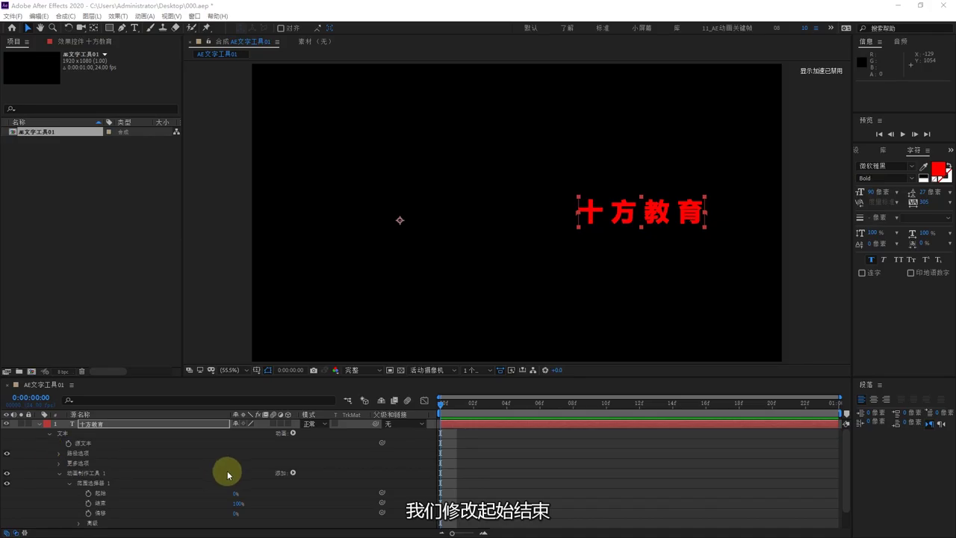
pyautogui.moveTo(237, 495); pyautogui.dragTo(157, 497)
pyautogui.moveTo(238, 504); pyautogui.dragTo(441, 501)
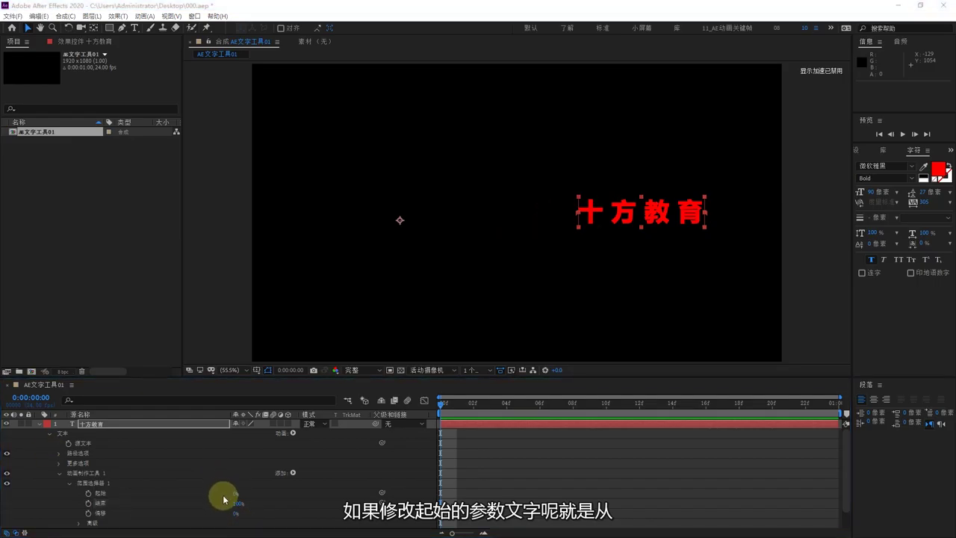
pyautogui.moveTo(239, 498); pyautogui.dragTo(316, 497)
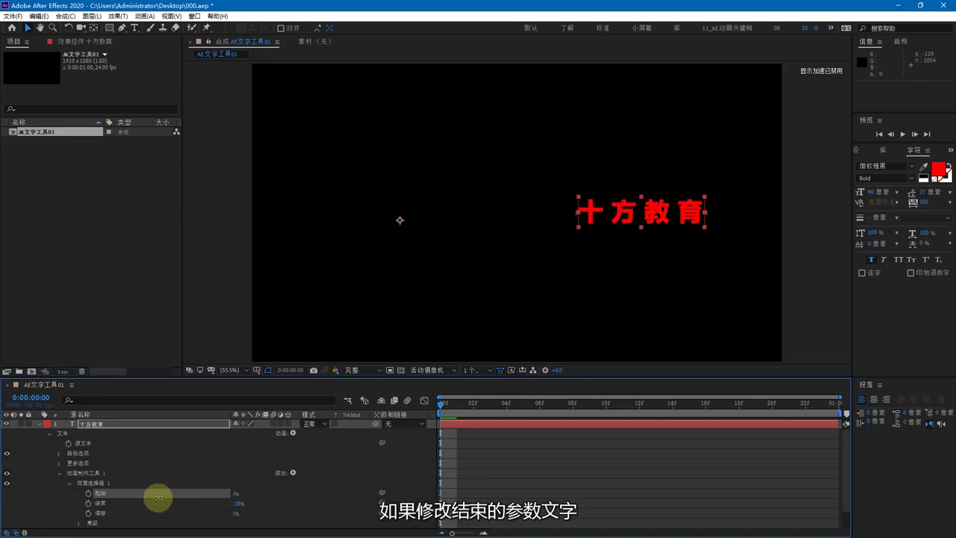
pyautogui.moveTo(239, 506); pyautogui.dragTo(429, 503)
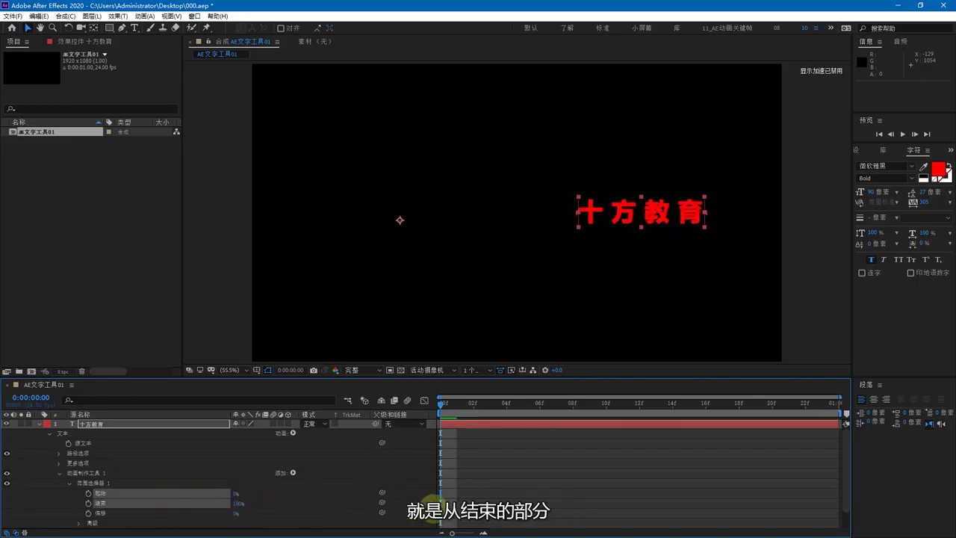
pyautogui.moveTo(236, 514); pyautogui.dragTo(152, 514)
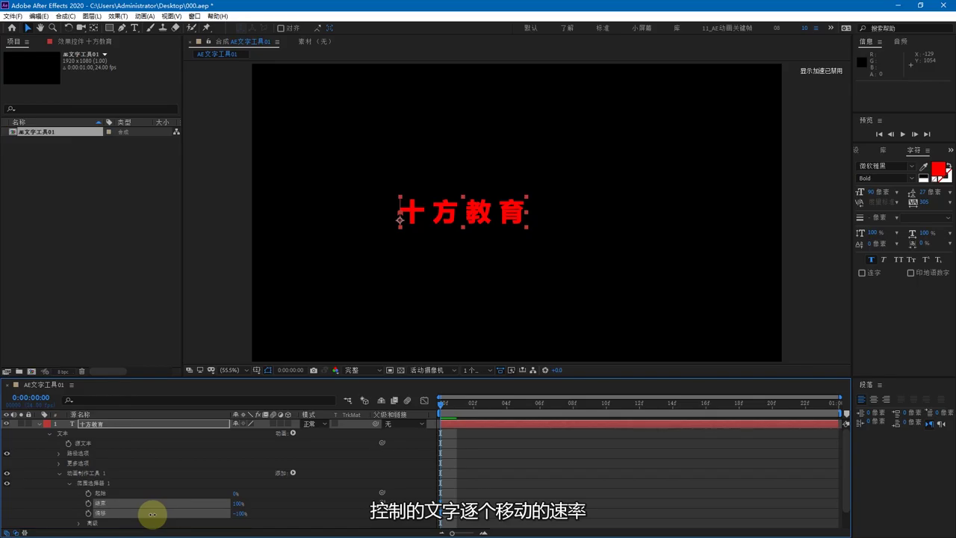
# - Keyframe the 偏移 (Offset) of 范围选择器 1 from 0% at 0:00:00:00 to 100% at 0:00:00:23 and preview the animation
pyautogui.click(88, 513)
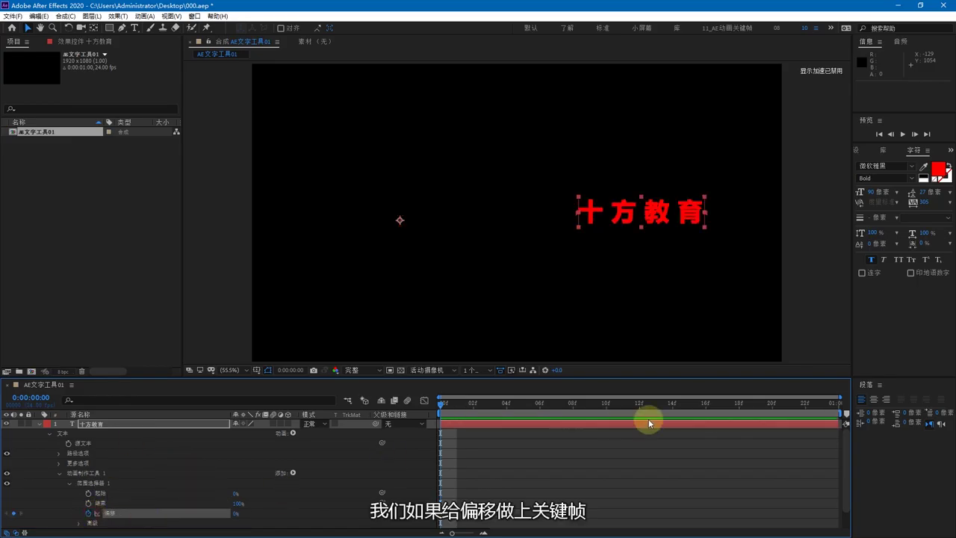
pyautogui.moveTo(729, 410); pyautogui.dragTo(830, 516)
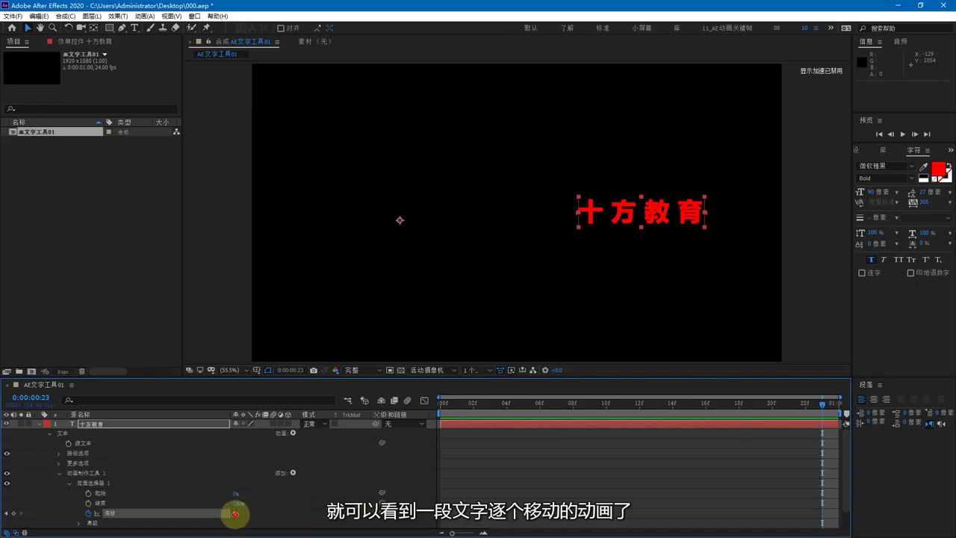
pyautogui.moveTo(235, 514); pyautogui.dragTo(374, 516)
pyautogui.click(366, 502)
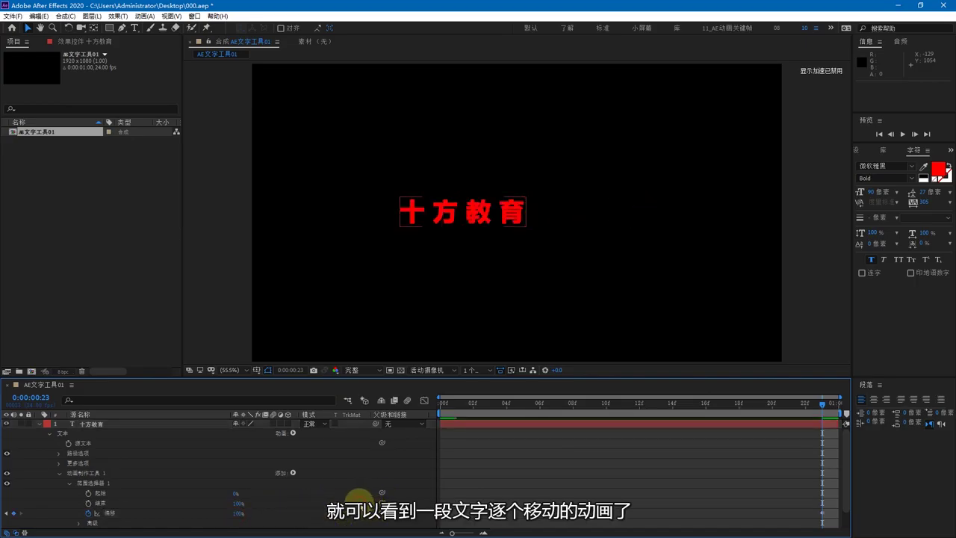
pyautogui.click(902, 135)
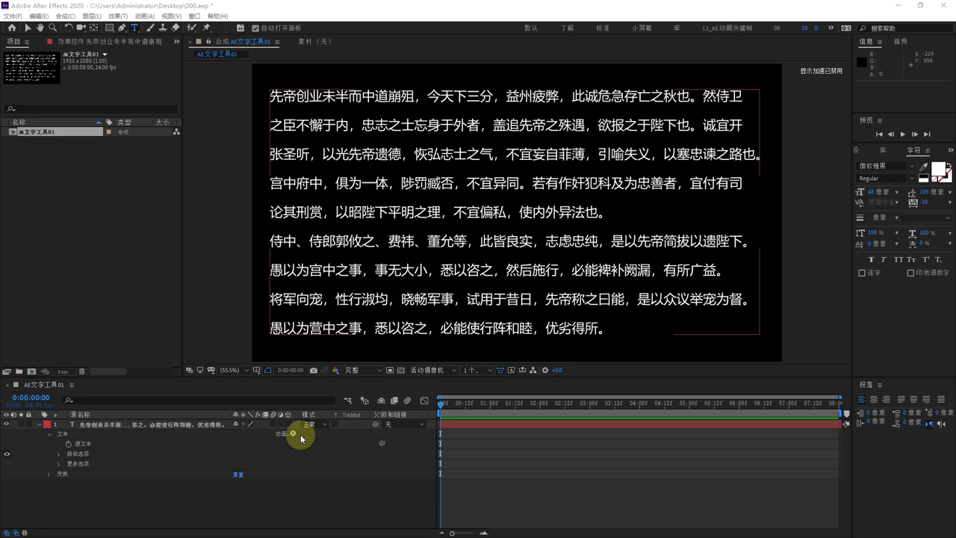
# - Add a 缩放 (Scale) animator to the long paragraph text layer and set its scale to 0%
pyautogui.click(294, 434)
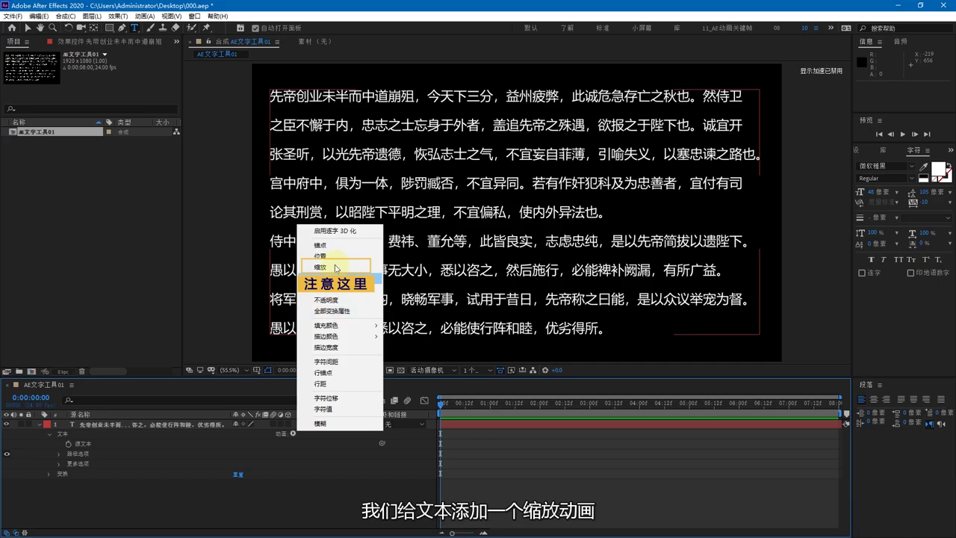
pyautogui.click(340, 267)
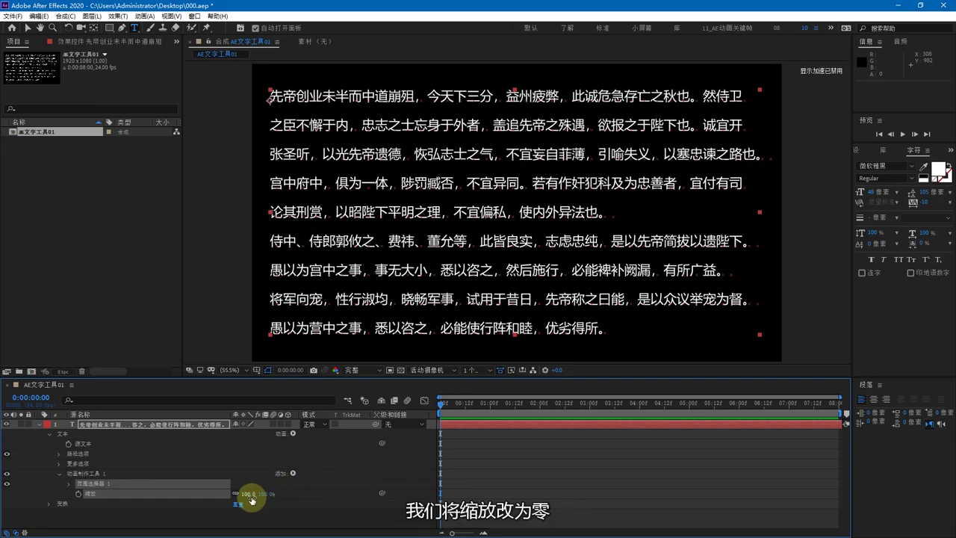
pyautogui.write('0')
pyautogui.press('Return')
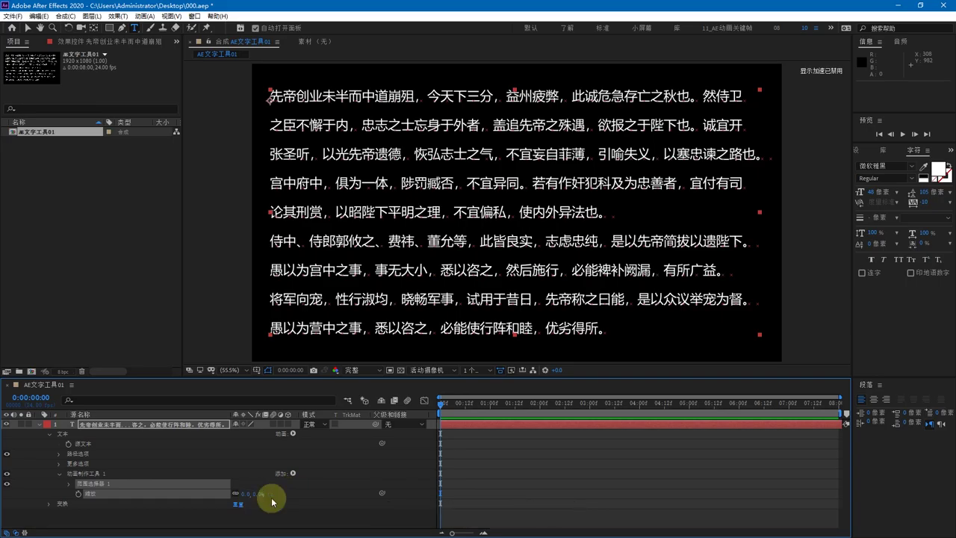
# - Keyframe the scale animator's range selector 偏移 (Offset) from 0% at 0:00:00:00 to about 99% at 0:00:07:23 and preview it
pyautogui.click(70, 484)
pyautogui.scroll(-1, 75, 490)
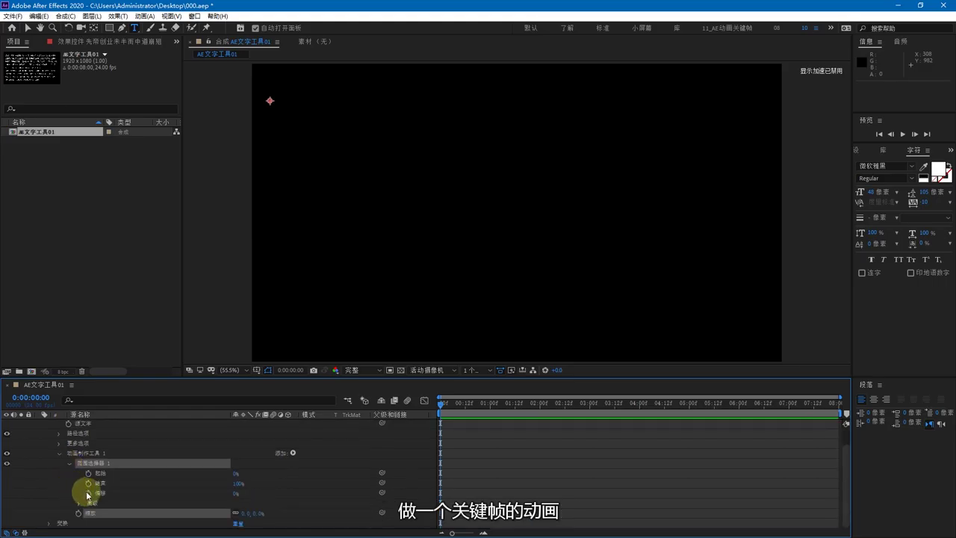
pyautogui.click(88, 493)
pyautogui.moveTo(542, 406); pyautogui.dragTo(880, 411)
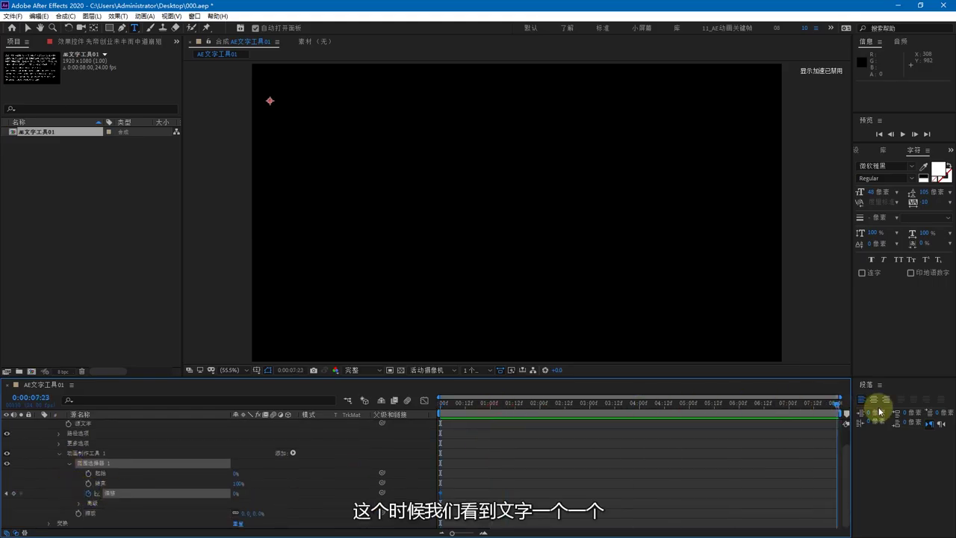
pyautogui.moveTo(239, 493); pyautogui.dragTo(601, 476)
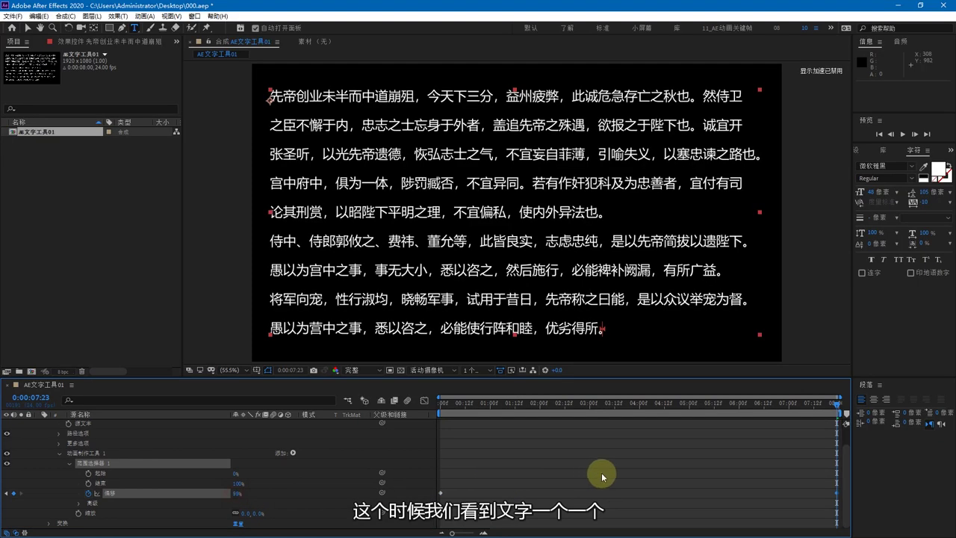
pyautogui.click(565, 463)
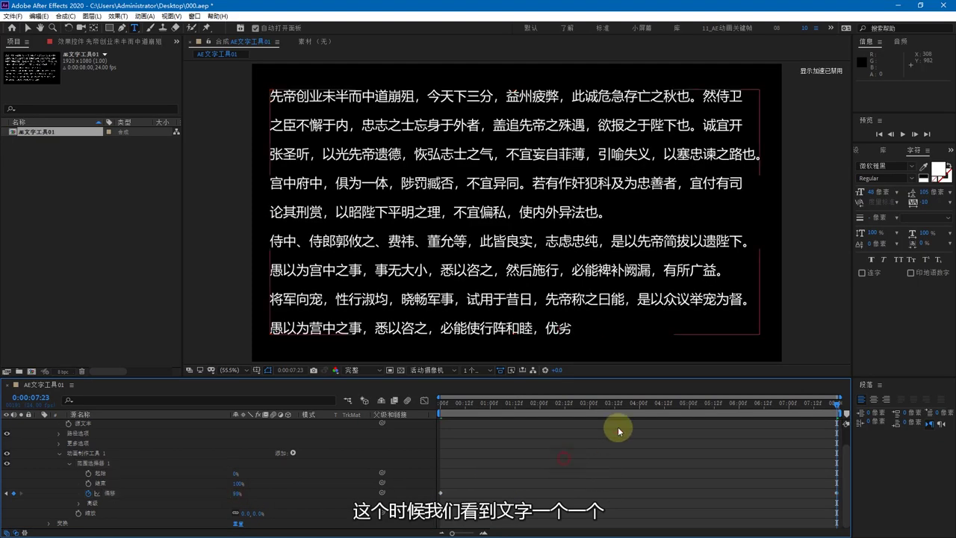
pyautogui.click(902, 136)
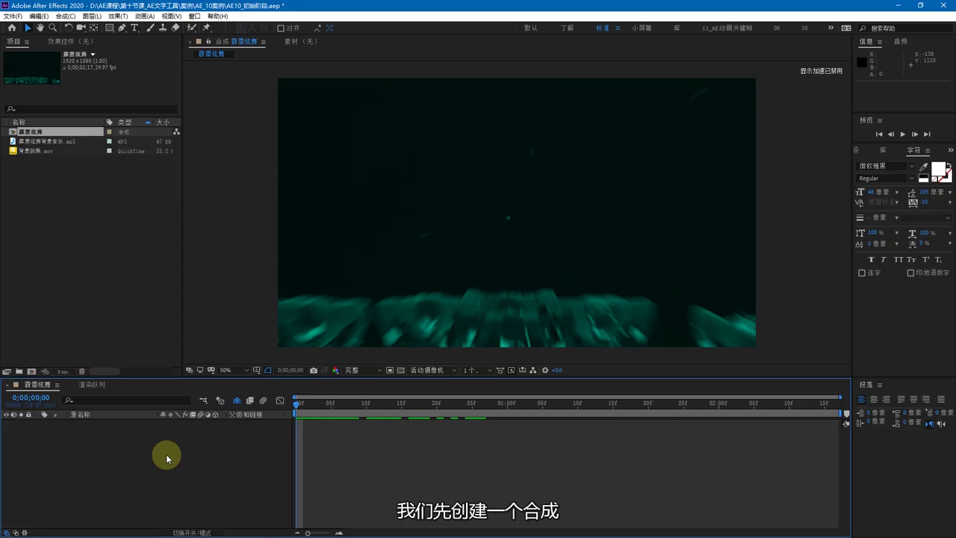
# - Start a new composition in the AE10_初始阶段 project and name it 文字
pyautogui.click(31, 371)
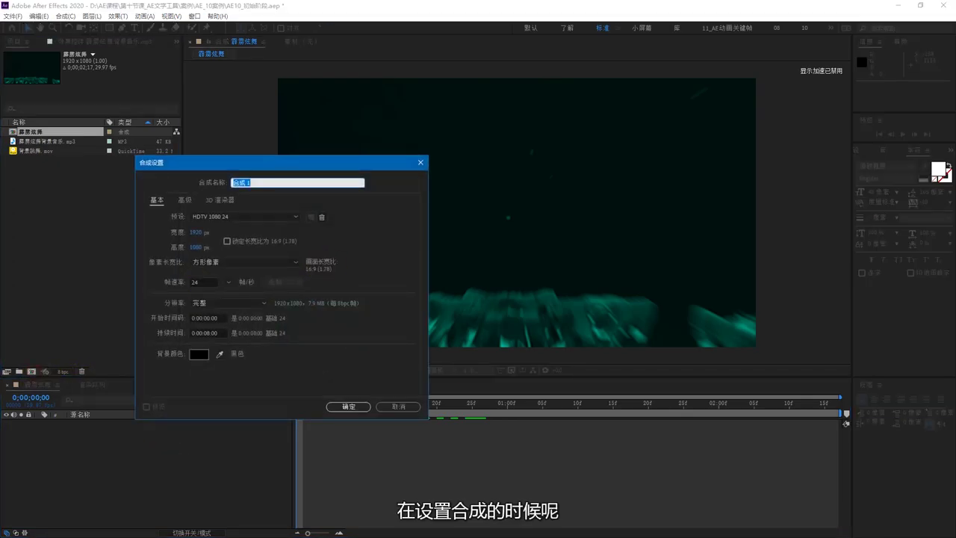
pyautogui.click(200, 185)
pyautogui.write('wenzi')
pyautogui.press('space')
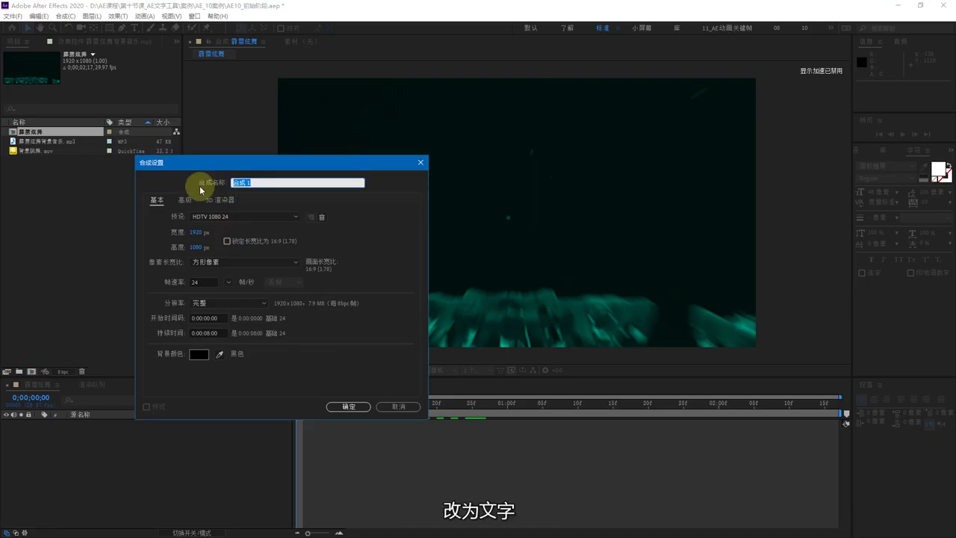
# - Create the 文字 composition with a width of 1300 px, height of 200 px and duration of 0:00:03:15
pyautogui.click(196, 232)
pyautogui.write('1300')
pyautogui.click(199, 249)
pyautogui.write('200')
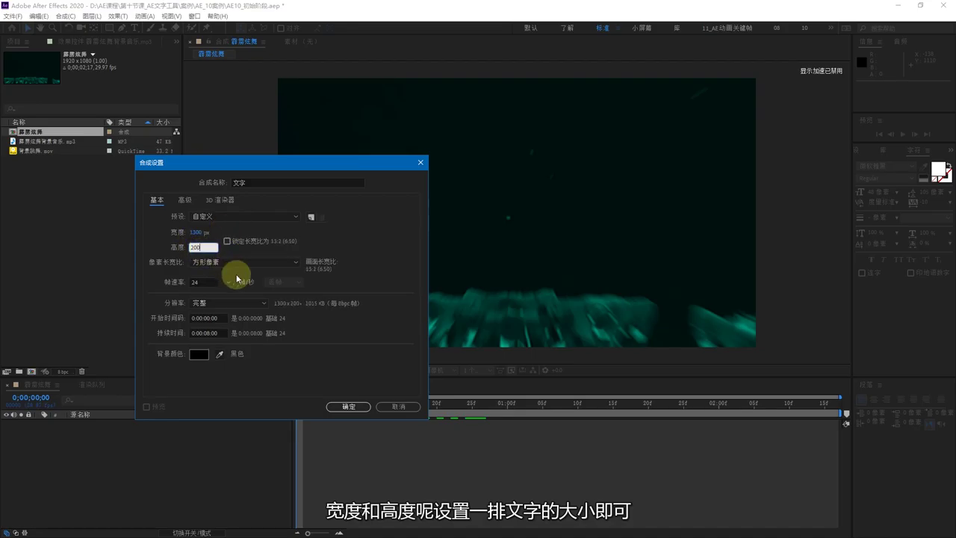
pyautogui.click(207, 335)
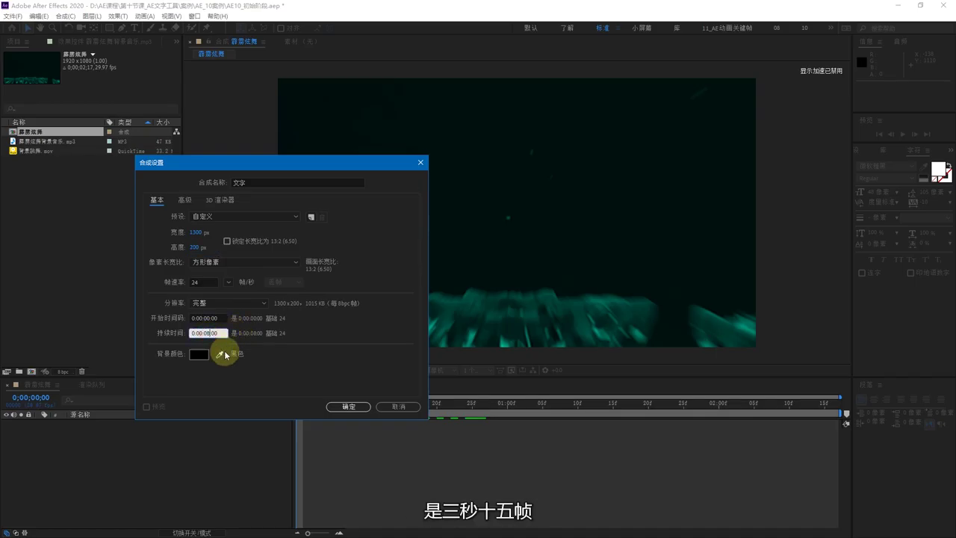
pyautogui.write('3:')
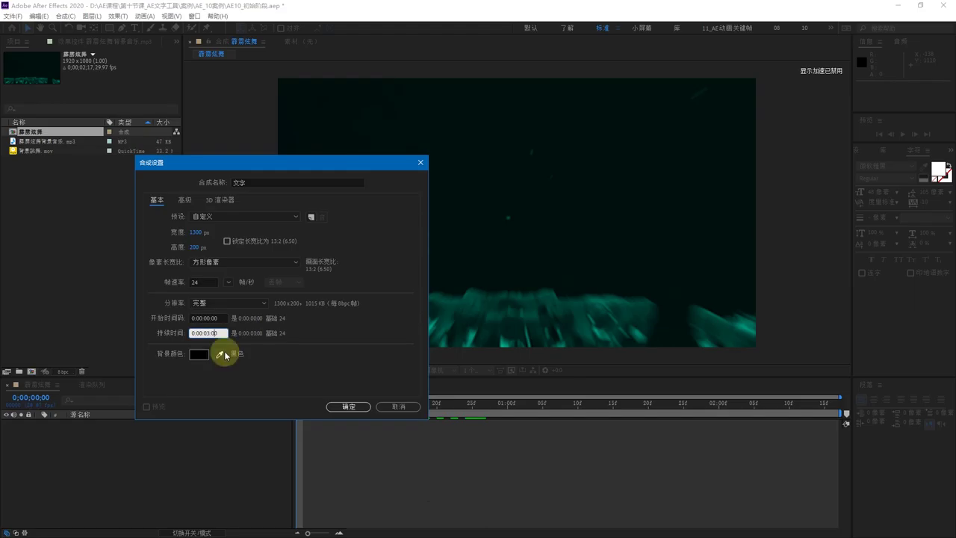
pyautogui.write('15')
pyautogui.click(339, 410)
# - Add the text 霹雳炫舞 to the 文字 composition and position it within the frame
pyautogui.hotkey('ctrl', 't')
pyautogui.click(399, 240)
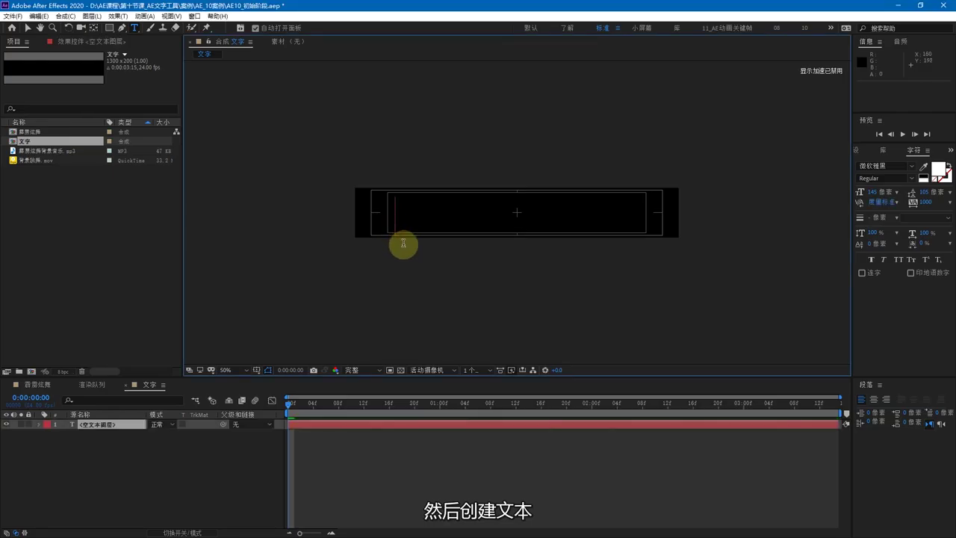
pyautogui.write('霹雳炫舞')
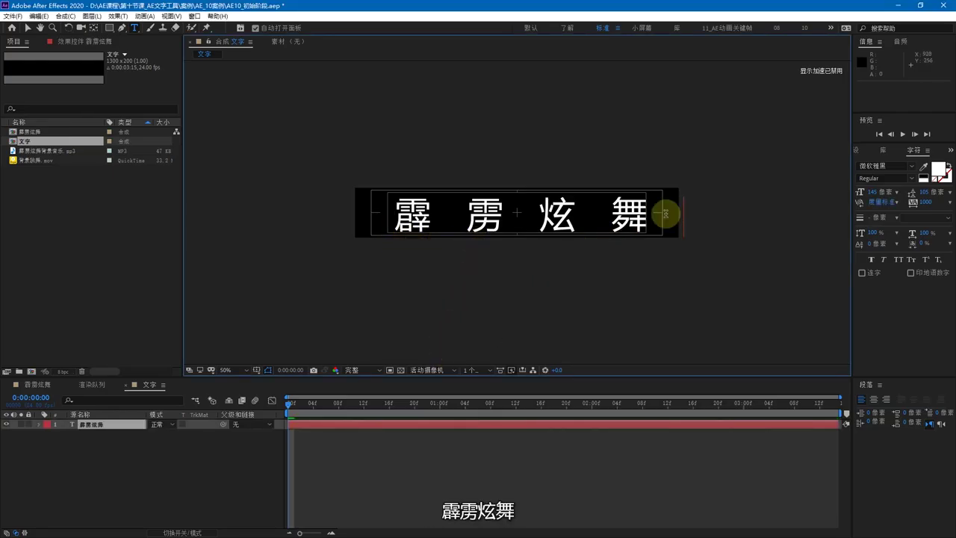
pyautogui.moveTo(668, 213); pyautogui.dragTo(645, 212)
pyautogui.click(31, 27)
pyautogui.moveTo(566, 220); pyautogui.dragTo(379, 213)
# - Set the 霹雳炫舞 text to 157 px with a 5 px FF0000 red stroke and recentre it in the frame
pyautogui.click(134, 28)
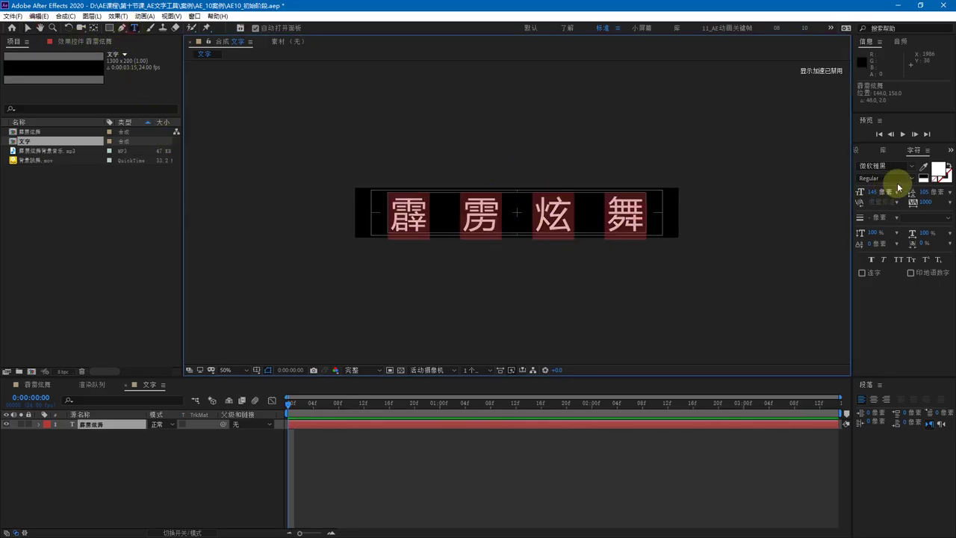
pyautogui.moveTo(878, 196); pyautogui.dragTo(940, 185)
pyautogui.click(943, 182)
pyautogui.moveTo(246, 271); pyautogui.dragTo(56, 165)
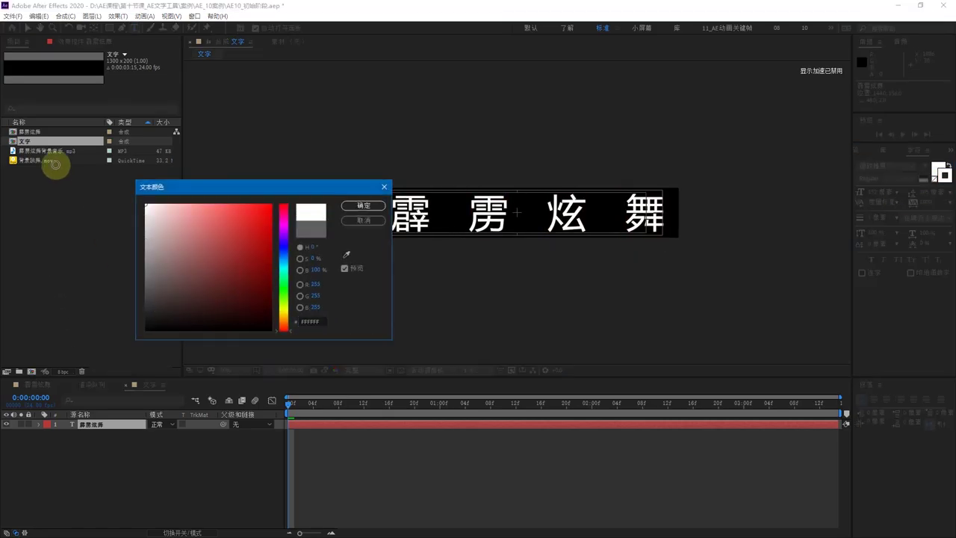
pyautogui.click(272, 212)
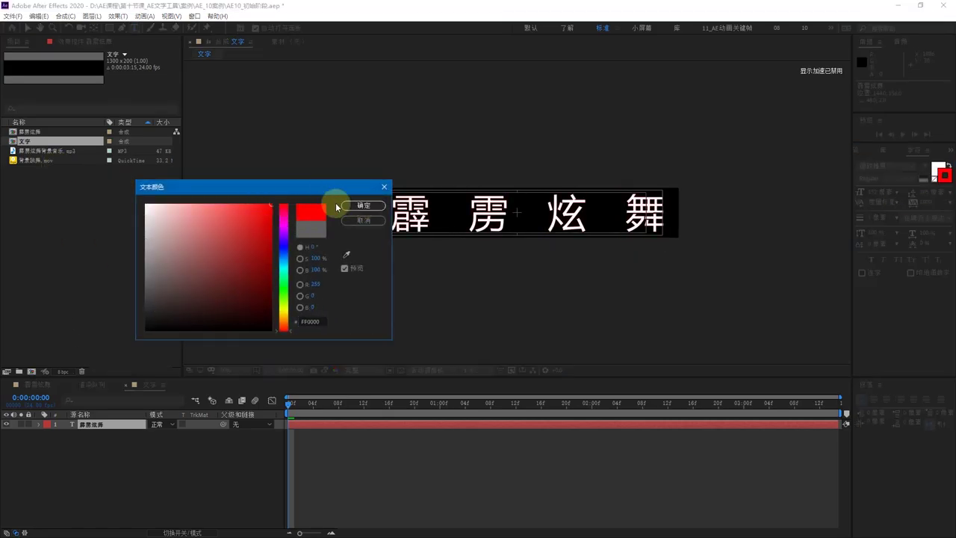
pyautogui.click(352, 205)
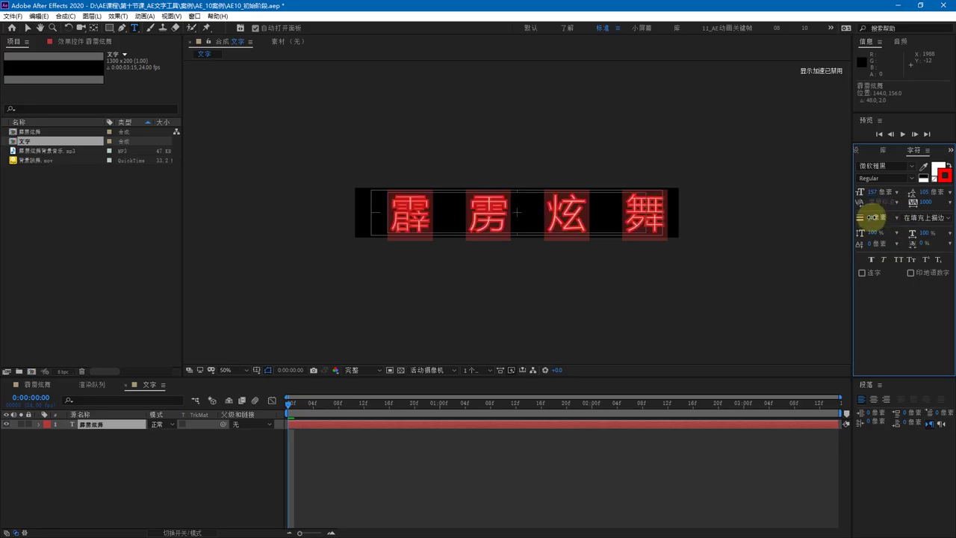
pyautogui.click(27, 28)
pyautogui.click(502, 214)
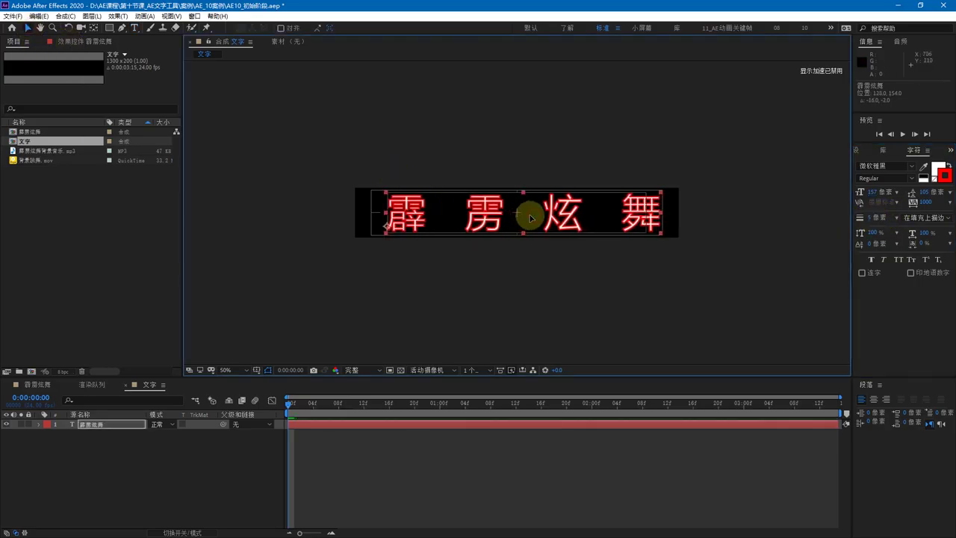
# - Add a 位置 (Position) animator to the 霹雳炫舞 layer and set its position to 0.0, 200.0
pyautogui.click(39, 425)
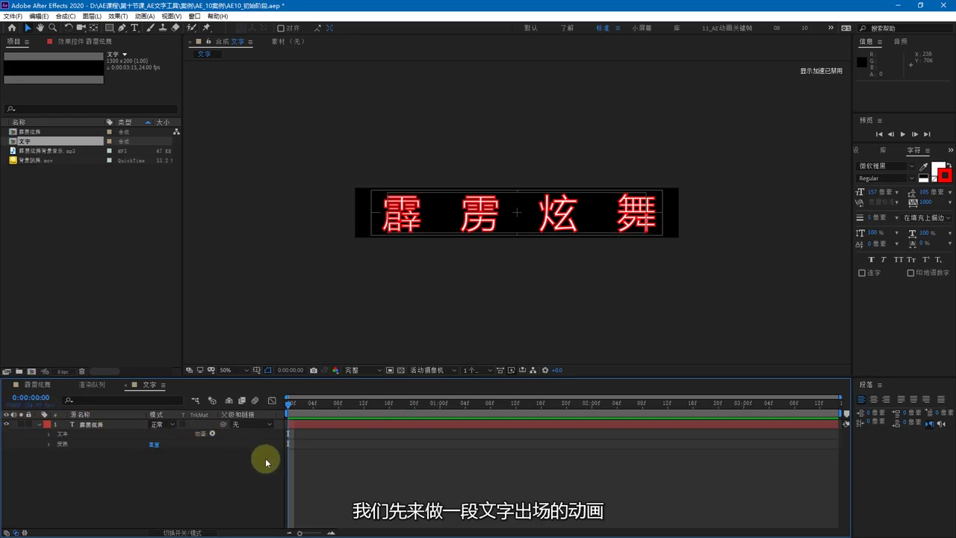
pyautogui.click(212, 434)
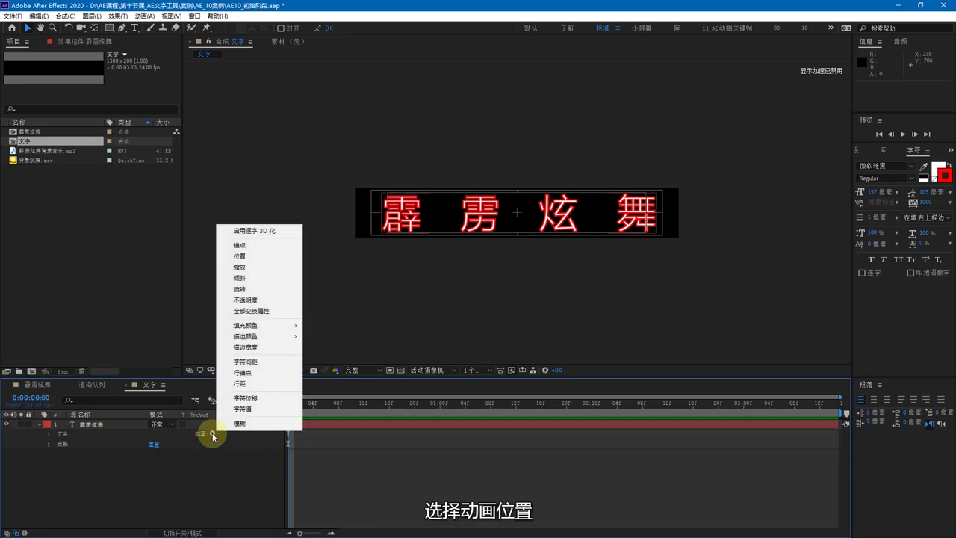
pyautogui.click(262, 257)
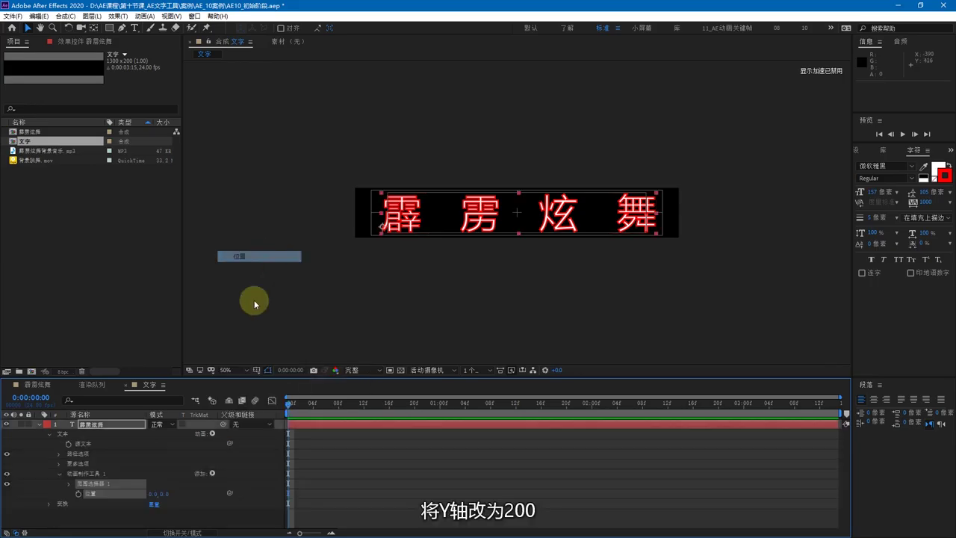
pyautogui.click(167, 494)
pyautogui.write('2')
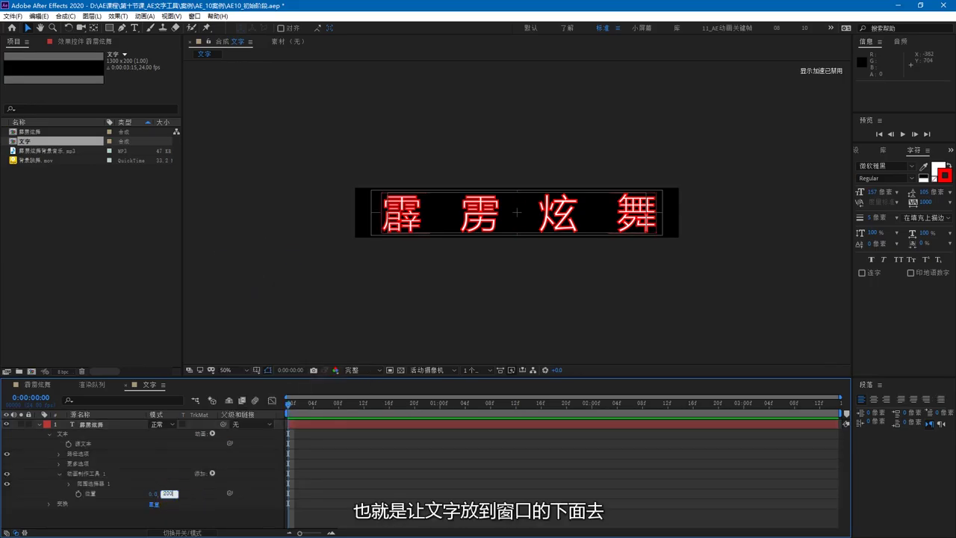
pyautogui.write('00')
pyautogui.click(191, 509)
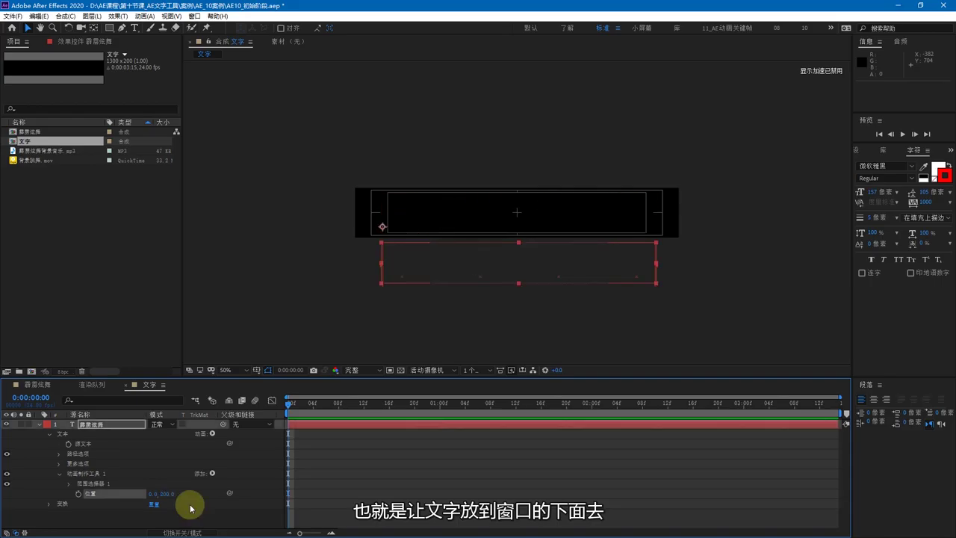
# - Keyframe the position animator's 偏移 (Offset) from 0% at 0:00:00:00 to 100% at 0:00:00:20 and preview the rising text
pyautogui.click(69, 484)
pyautogui.click(88, 514)
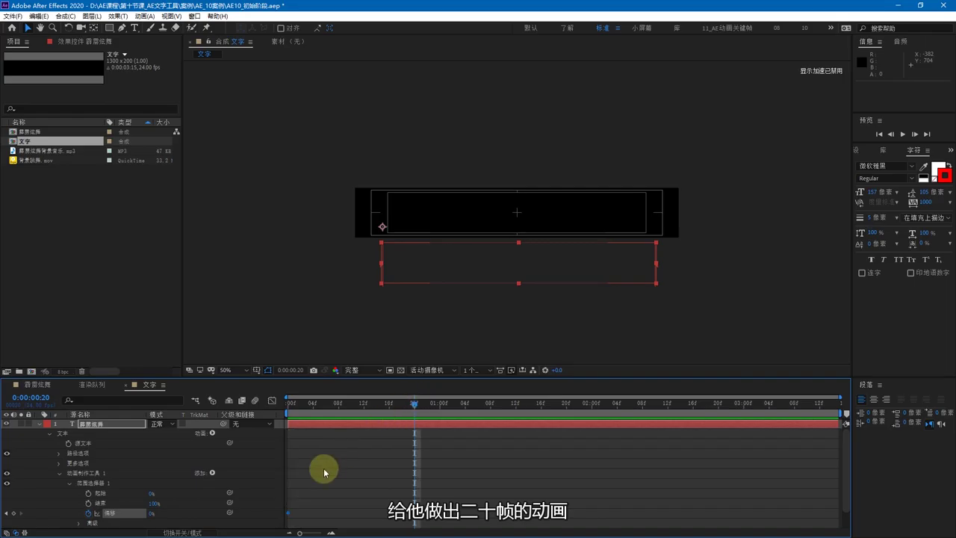
pyautogui.click(300, 495)
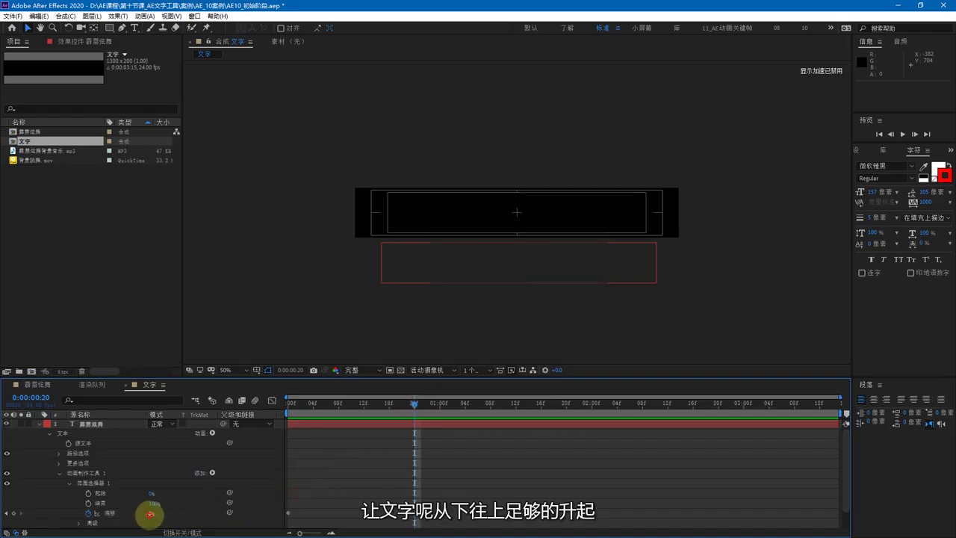
pyautogui.moveTo(150, 514); pyautogui.dragTo(582, 498)
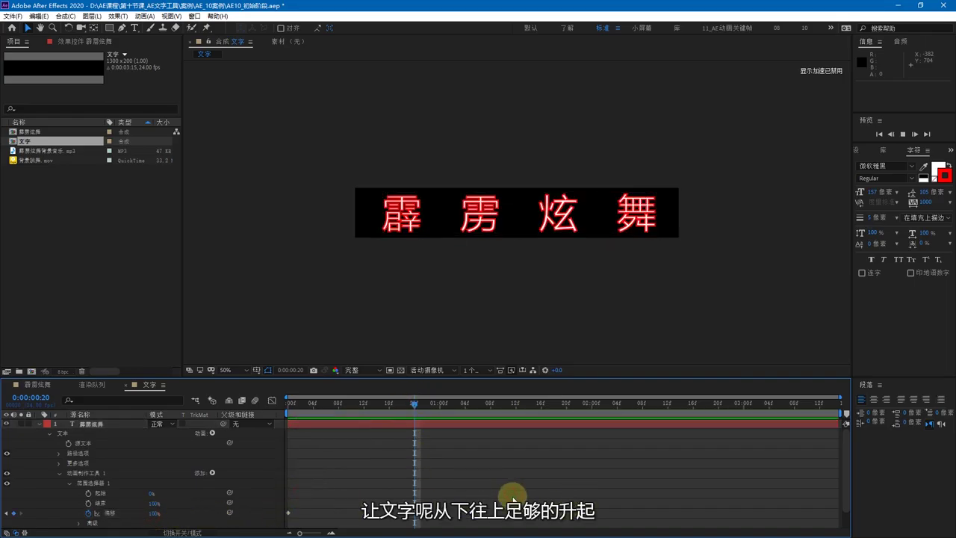
pyautogui.press('space')
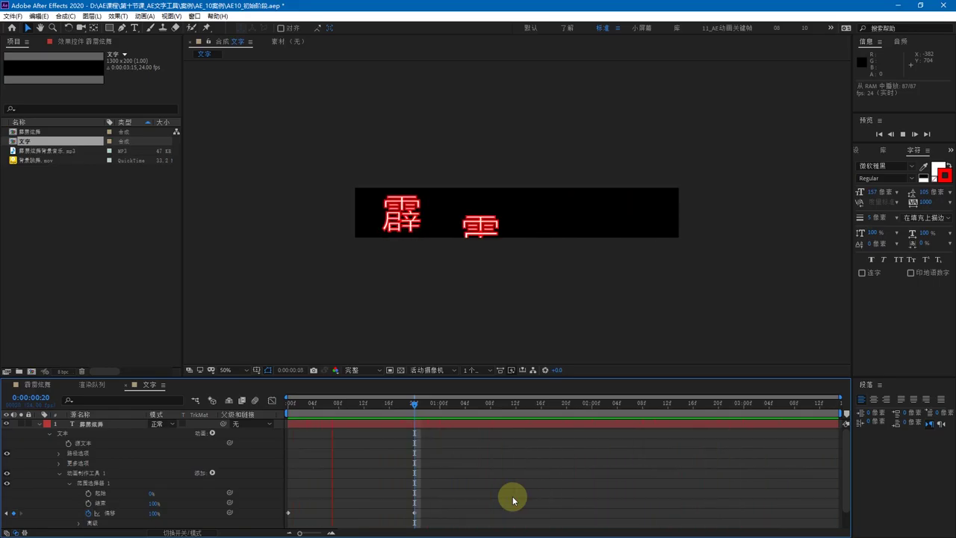
pyautogui.press('space')
# - Add a fill colour 不透明度 (Opacity) animator to the 霹雳炫舞 text layer and set its 填充不透明度 to 0%
pyautogui.click(59, 476)
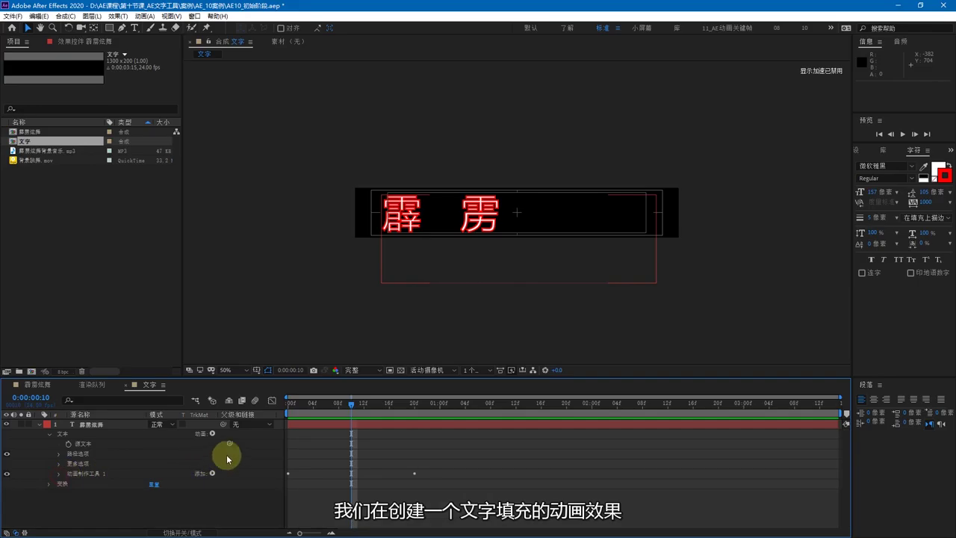
pyautogui.click(213, 435)
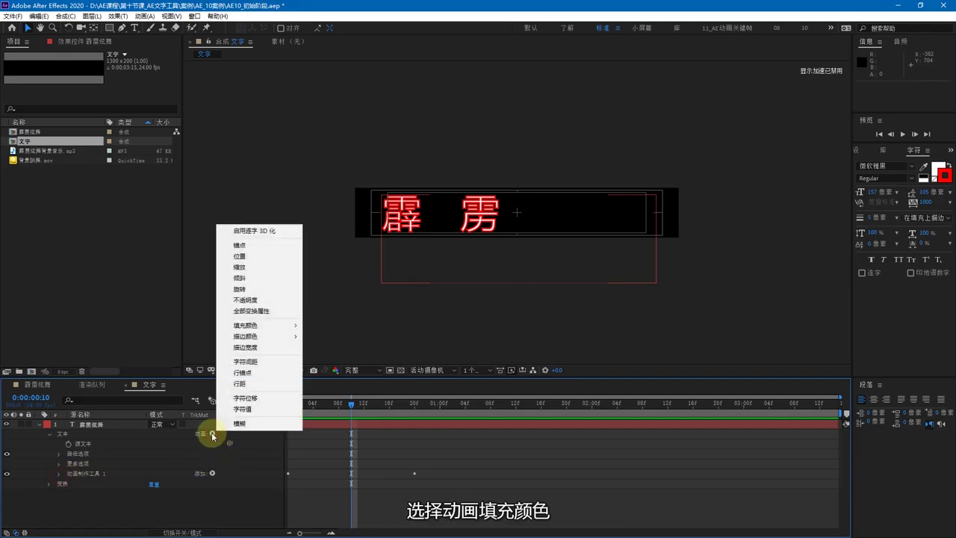
pyautogui.moveTo(267, 326)
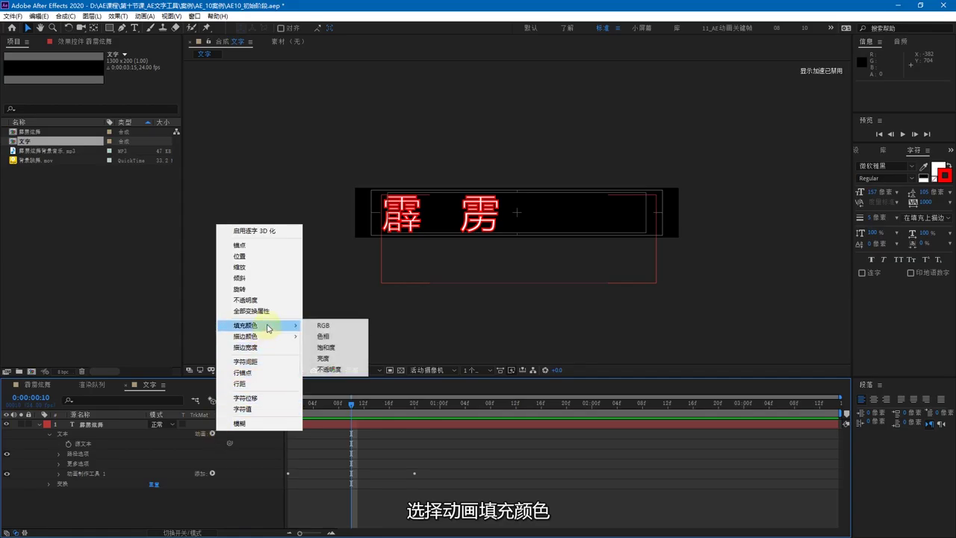
pyautogui.click(324, 370)
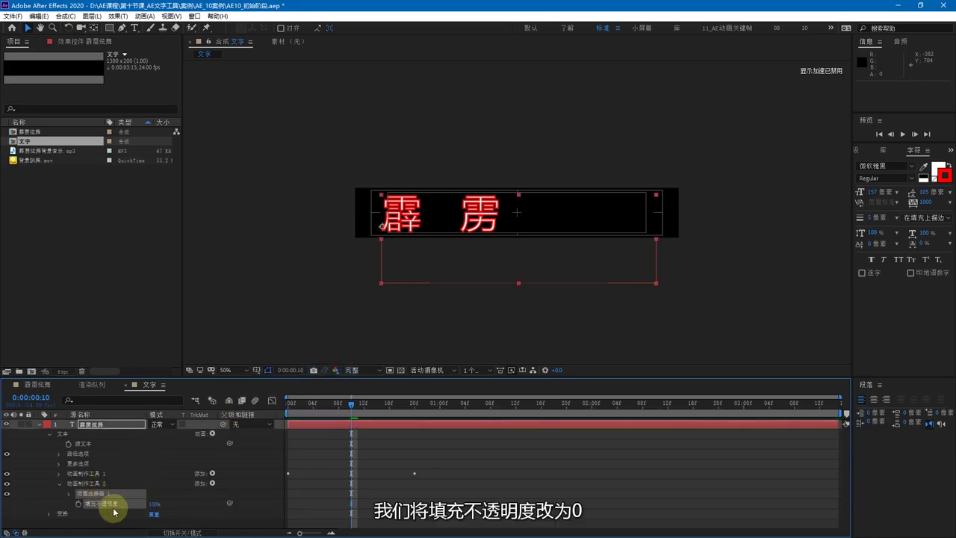
pyautogui.moveTo(154, 503); pyautogui.dragTo(77, 489)
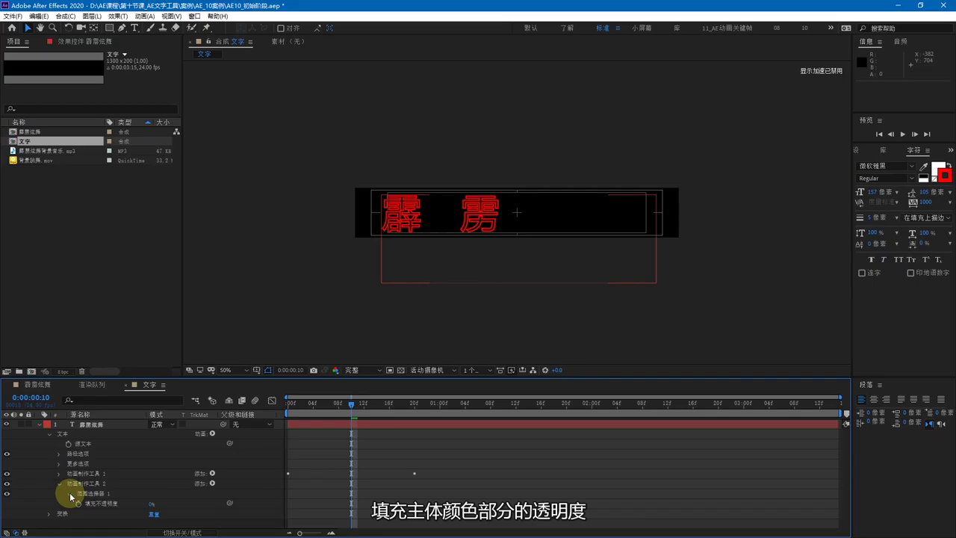
# - Keyframe the second animator's 偏移 (Offset) from 0% at 0:00:00:10 to 100% at 0:00:01:00 and preview the animation
pyautogui.click(71, 495)
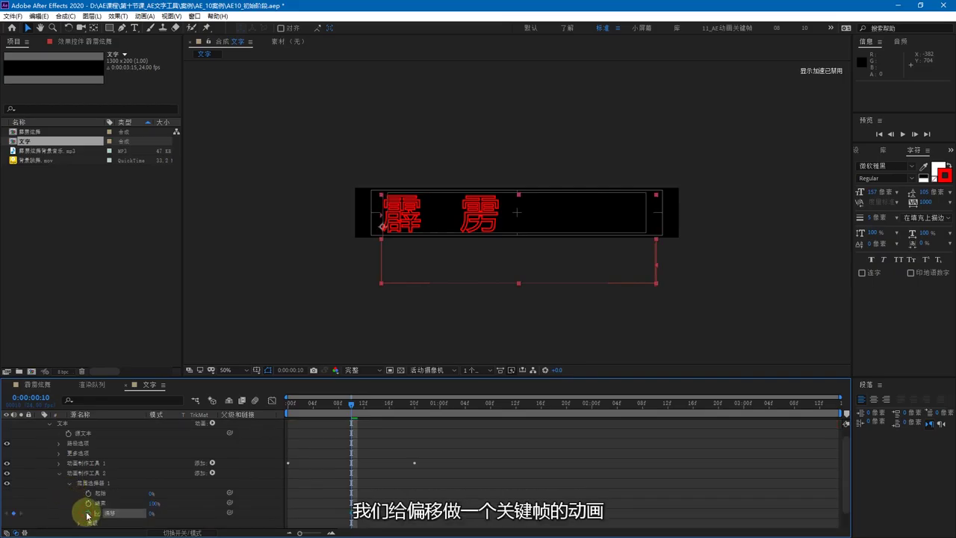
pyautogui.click(441, 412)
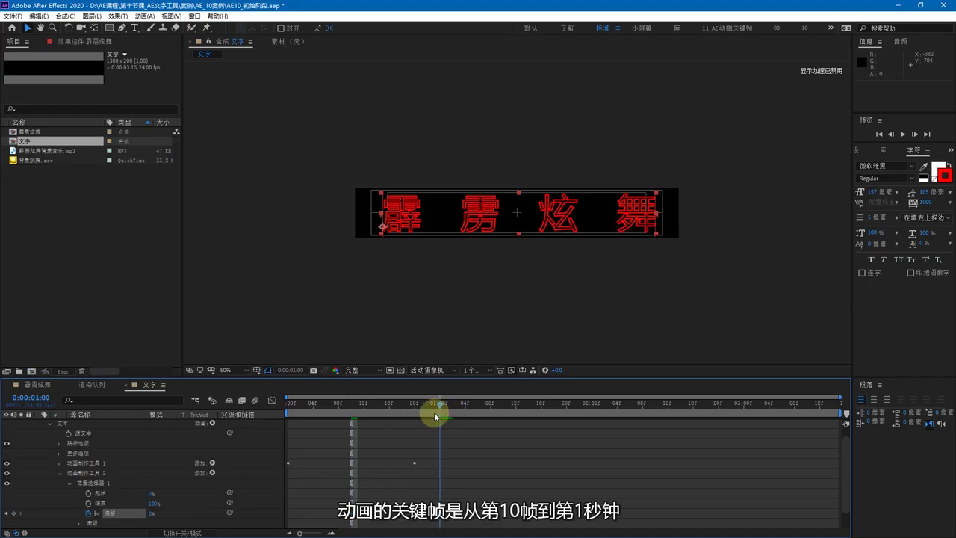
pyautogui.moveTo(153, 521); pyautogui.dragTo(209, 519)
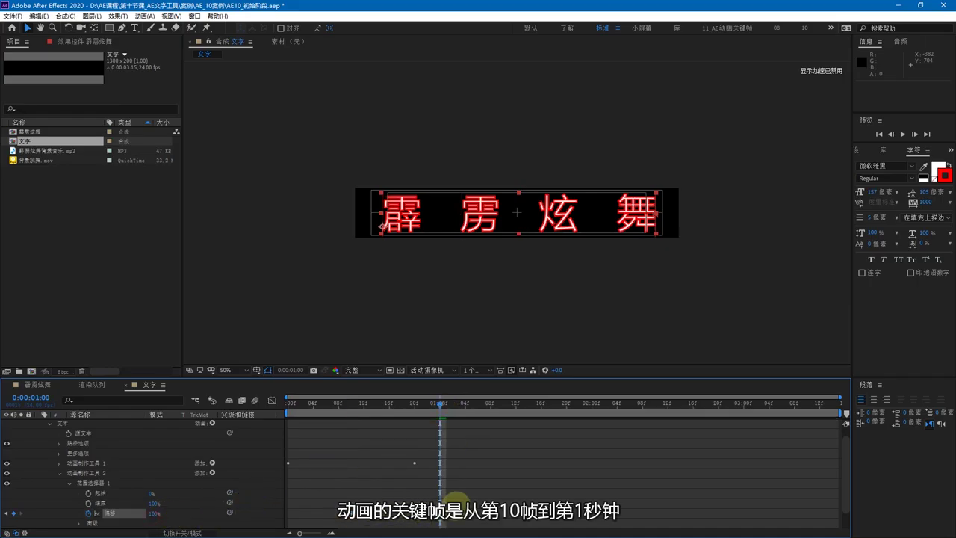
pyautogui.moveTo(441, 405); pyautogui.dragTo(288, 408)
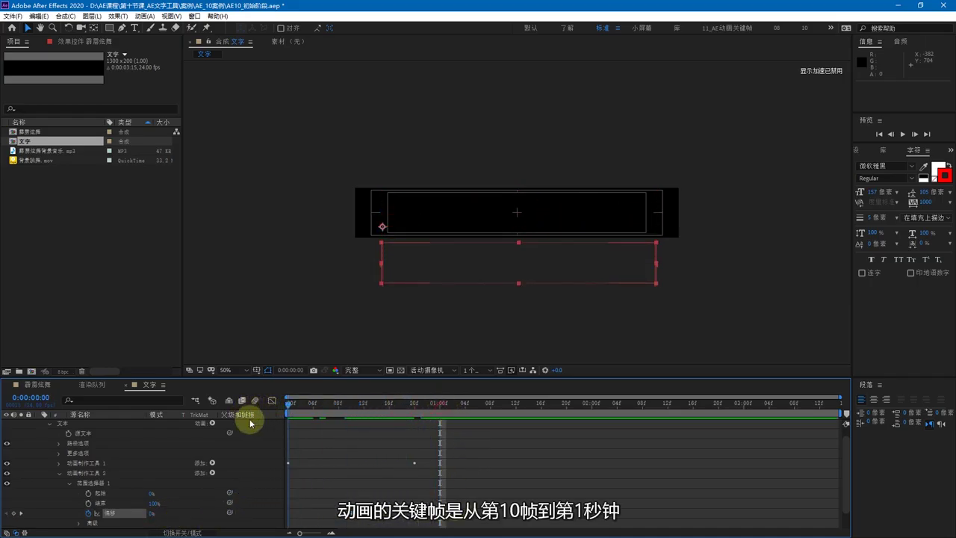
pyautogui.press('space')
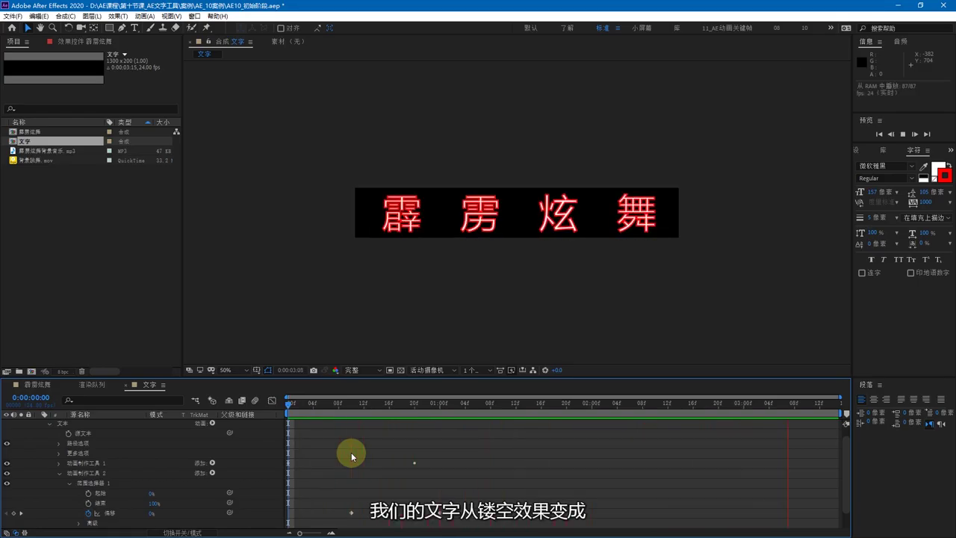
# - At 0:00:01:00, add a third animator for fill colour 不透明度 (Opacity) and set its 填充不透明度 to 0%
pyautogui.moveTo(452, 407); pyautogui.dragTo(567, 412)
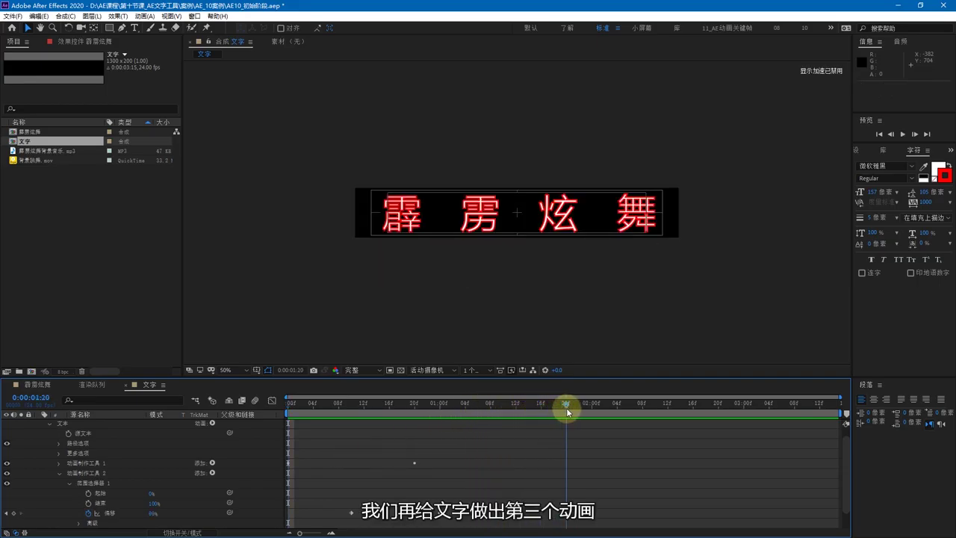
pyautogui.moveTo(564, 412); pyautogui.dragTo(440, 412)
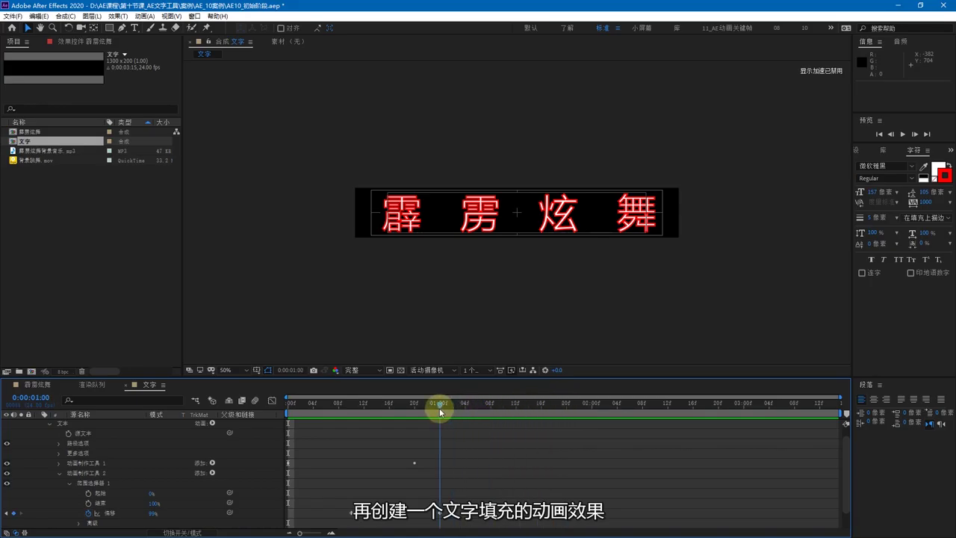
pyautogui.click(59, 473)
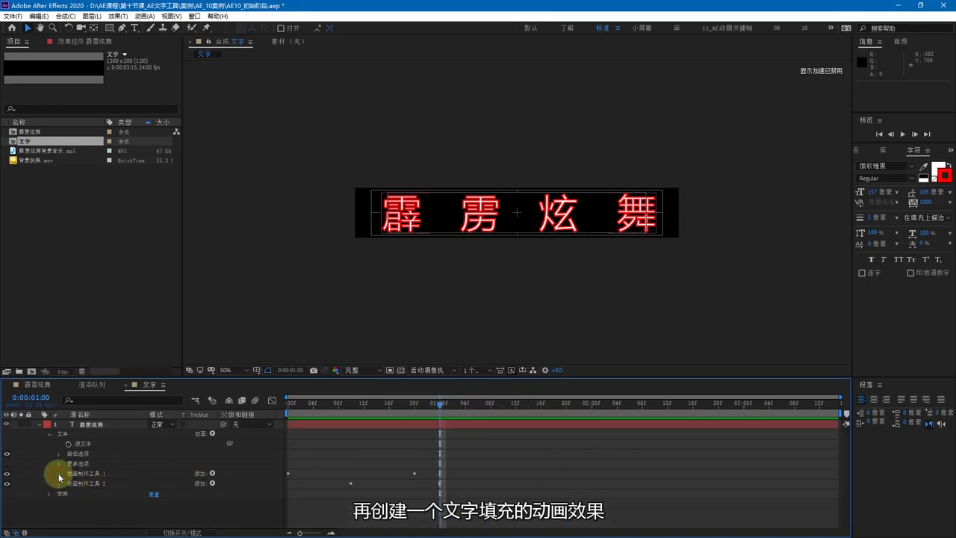
pyautogui.click(212, 434)
pyautogui.moveTo(274, 338)
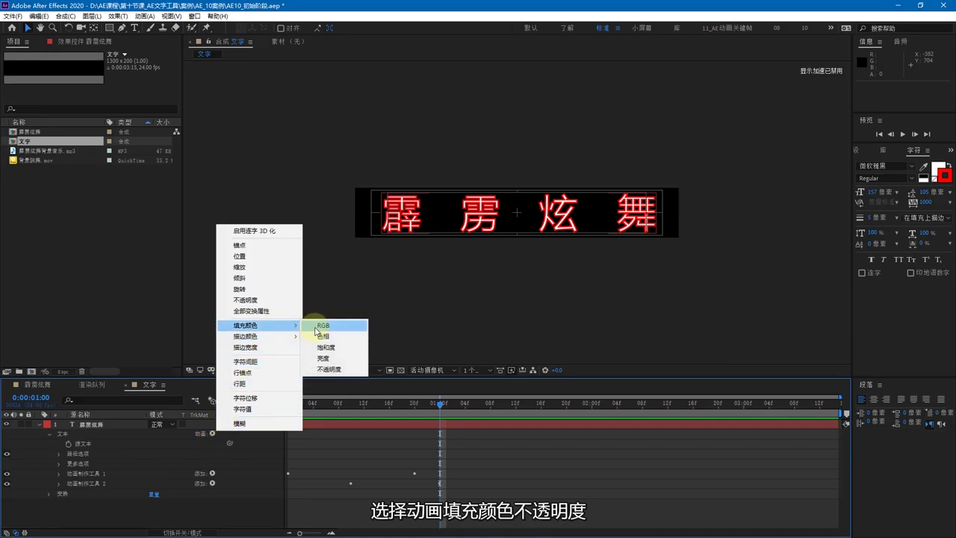
pyautogui.click(329, 370)
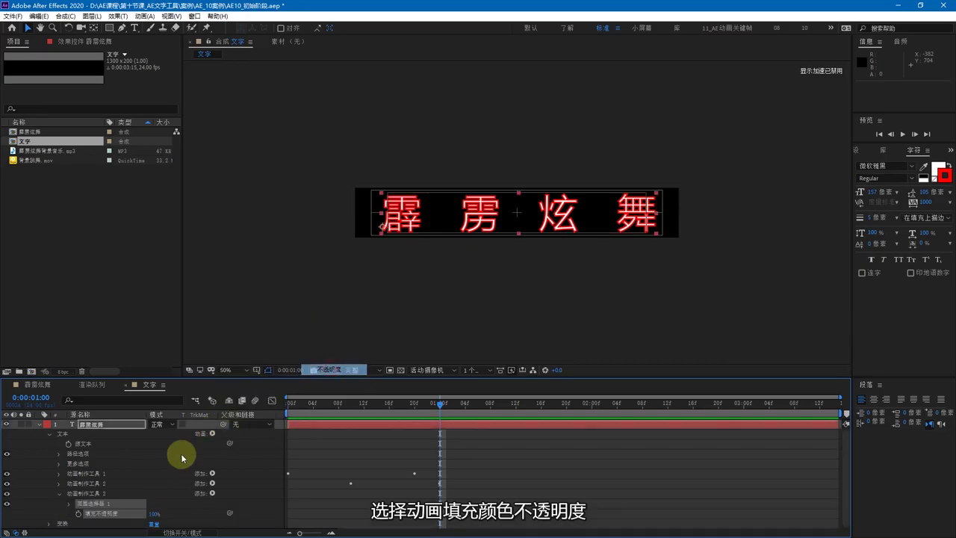
pyautogui.click(148, 517)
pyautogui.click(198, 510)
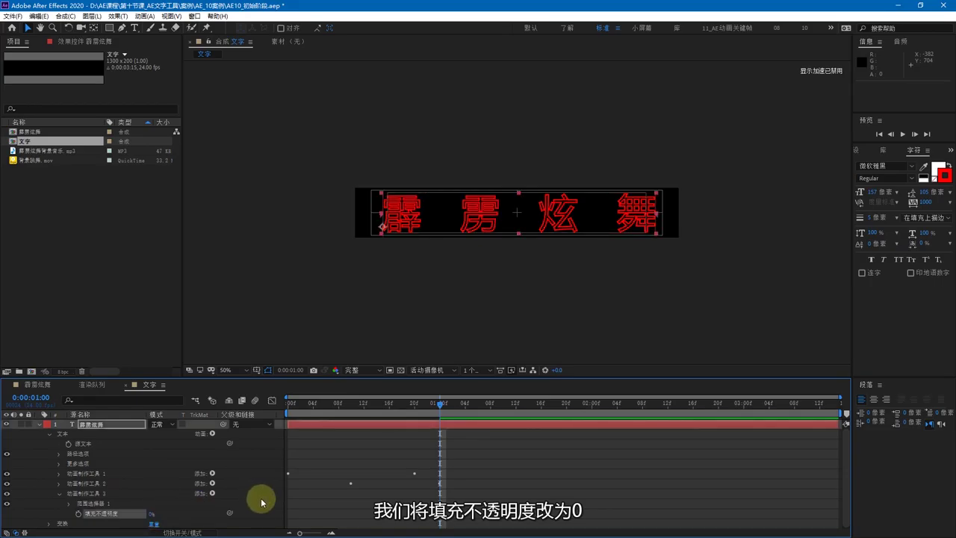
# - Keyframe the third animator's 偏移 (Offset) from 0% at 0:00:01:00 to 100% at 0:00:02:00
pyautogui.click(72, 505)
pyautogui.scroll(-1, 70, 507)
pyautogui.click(88, 513)
pyautogui.moveTo(598, 410); pyautogui.dragTo(595, 408)
pyautogui.moveTo(174, 509); pyautogui.dragTo(241, 508)
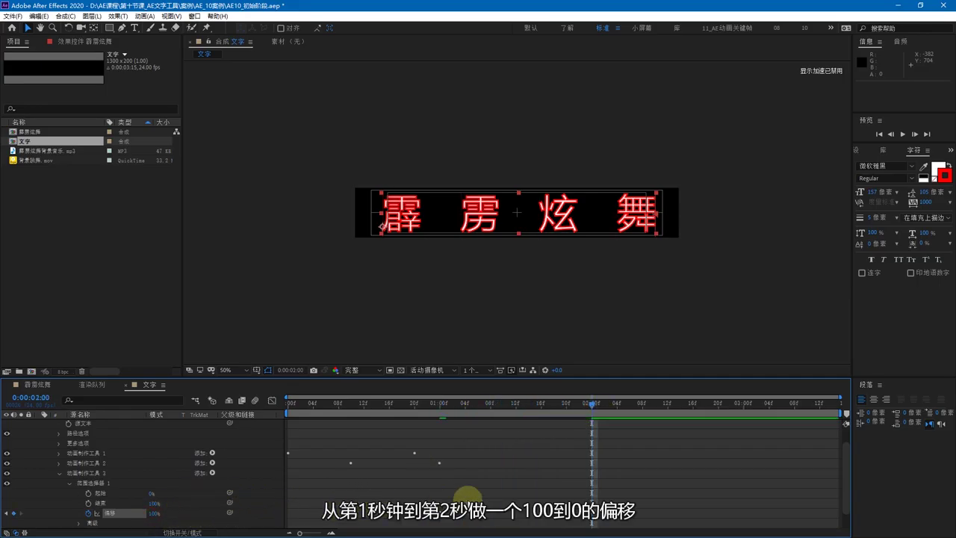
# - Reverse the third animator's 偏移 keyframes to 100% at 0:00:01:00 and 0% at 0:00:02:00, and preview from just before them
pyautogui.click(439, 413)
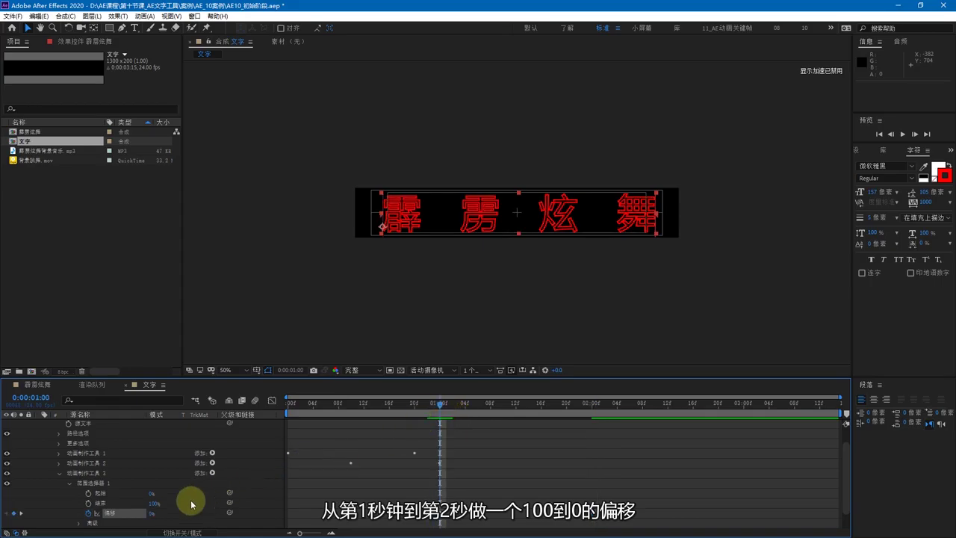
pyautogui.click(148, 513)
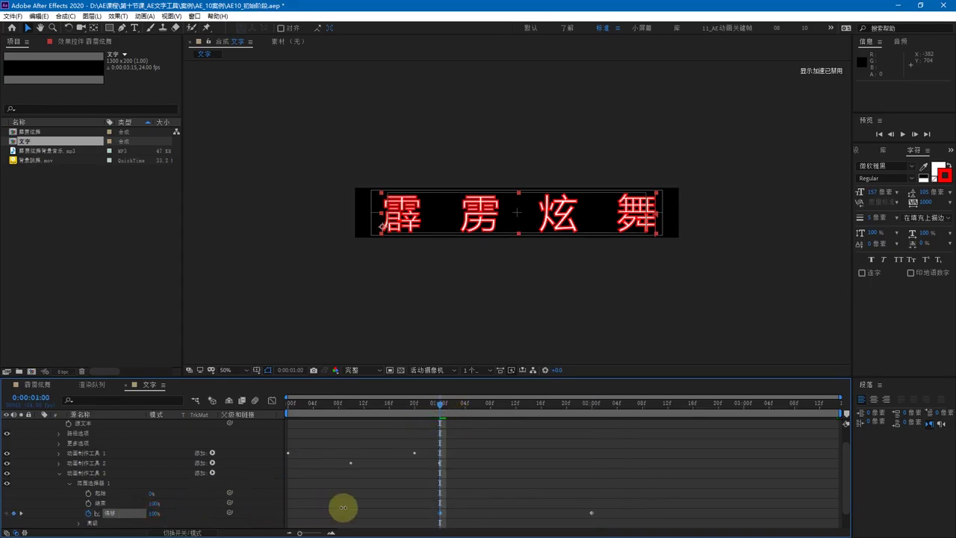
pyautogui.click(21, 513)
pyautogui.click(154, 513)
pyautogui.write('0')
pyautogui.press('Return')
pyautogui.moveTo(432, 414)
pyautogui.mouseDown()
pyautogui.moveTo(596, 413)
pyautogui.moveTo(433, 414)
pyautogui.mouseUp()
pyautogui.click(481, 442)
pyautogui.press('space')
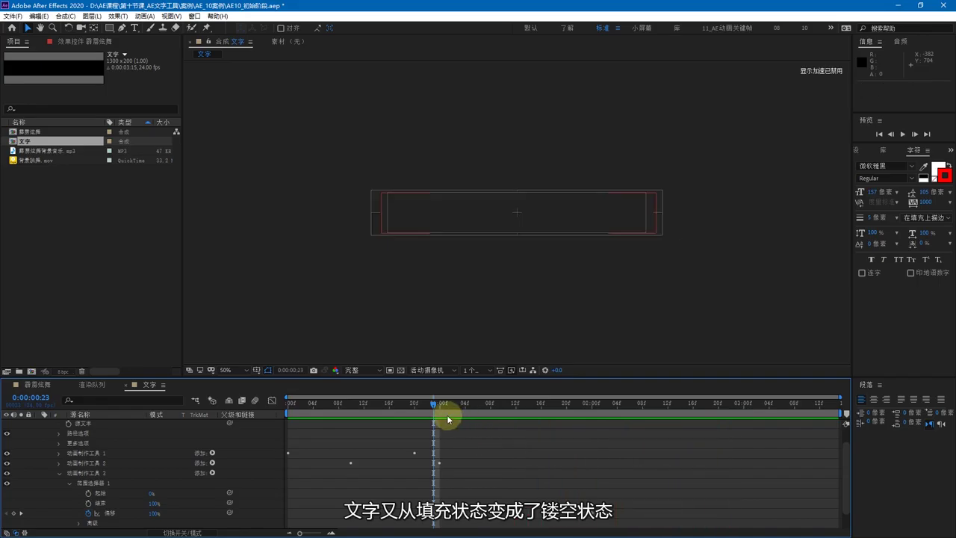
# - Add a 100% 偏移 keyframe to the third animator at 0:00:03:00 and preview the fill animation
pyautogui.moveTo(438, 411); pyautogui.dragTo(745, 417)
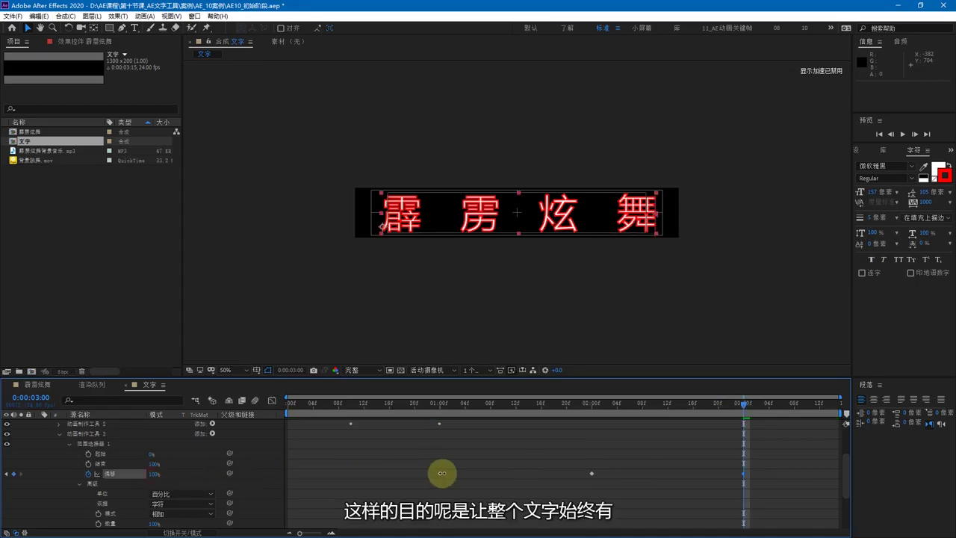
pyautogui.click(320, 490)
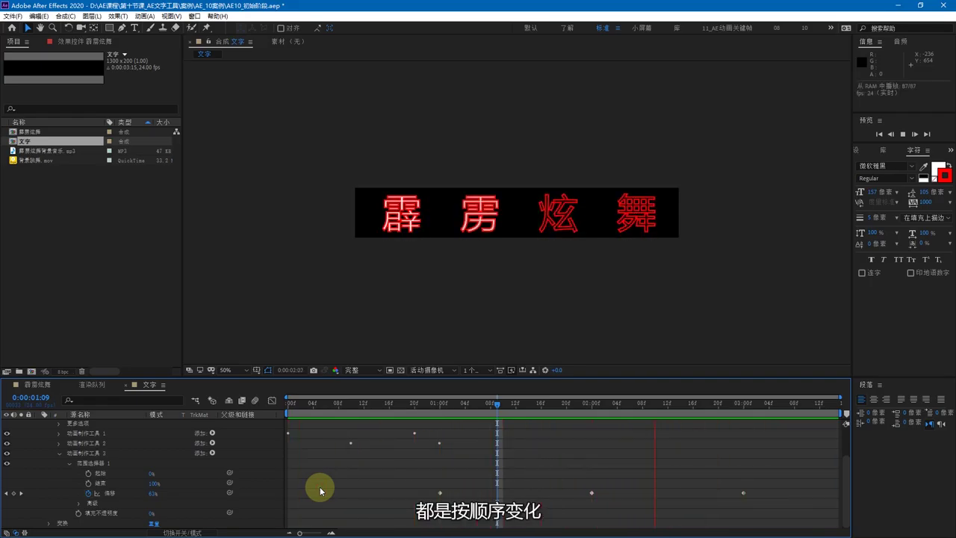
pyautogui.press('space')
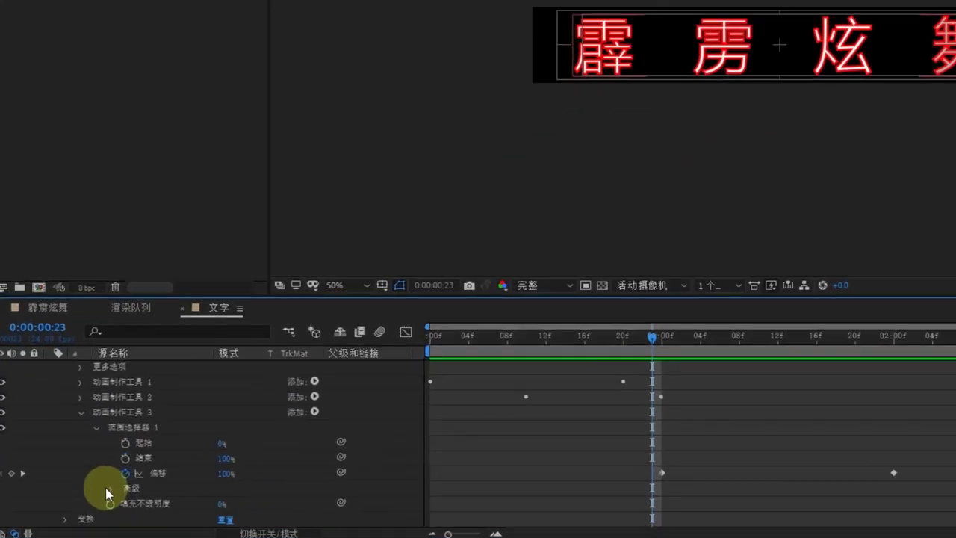
# - Turn on 随机排序 (Randomize Order) in the third animator's 高级 (Advanced) range selector options and preview the result
pyautogui.click(109, 488)
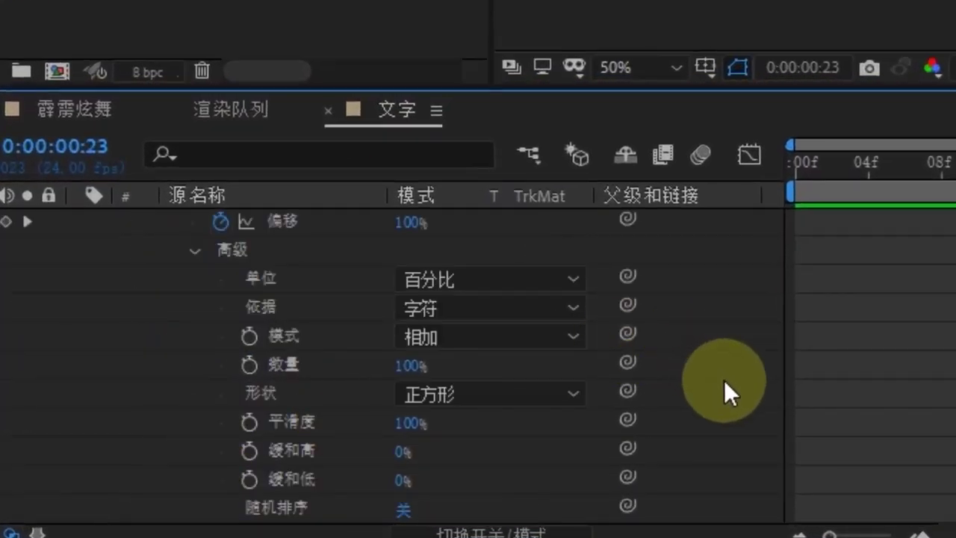
pyautogui.scroll(-2, 730, 385)
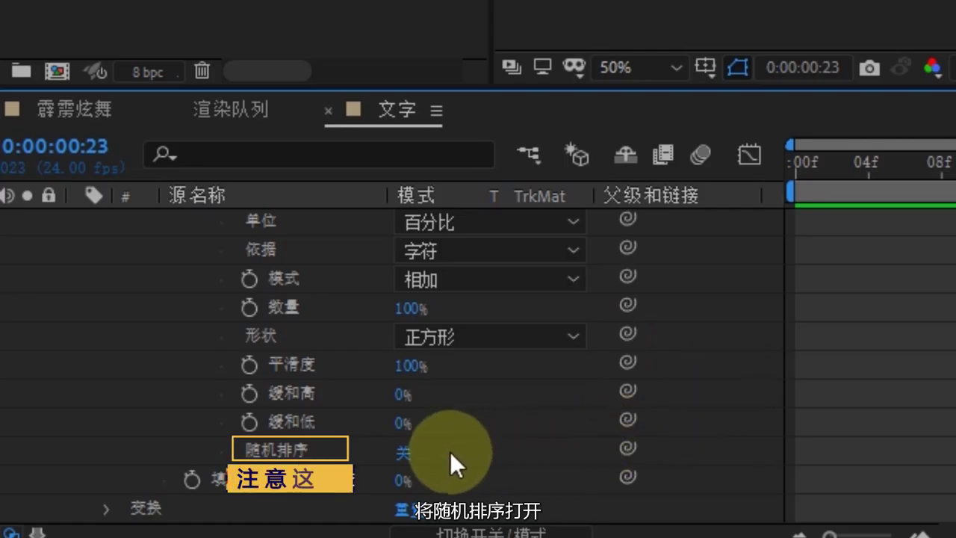
pyautogui.click(408, 456)
pyautogui.click(935, 407)
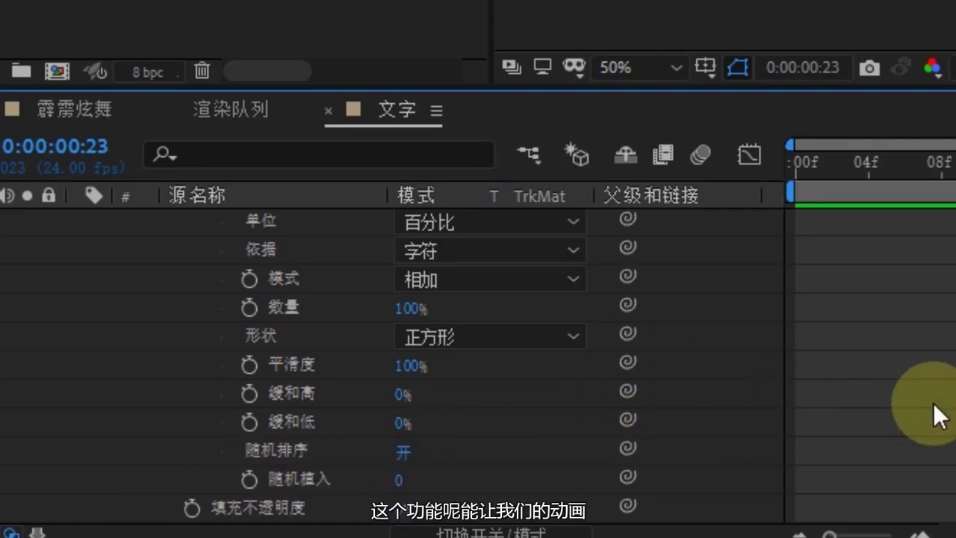
pyautogui.press('space')
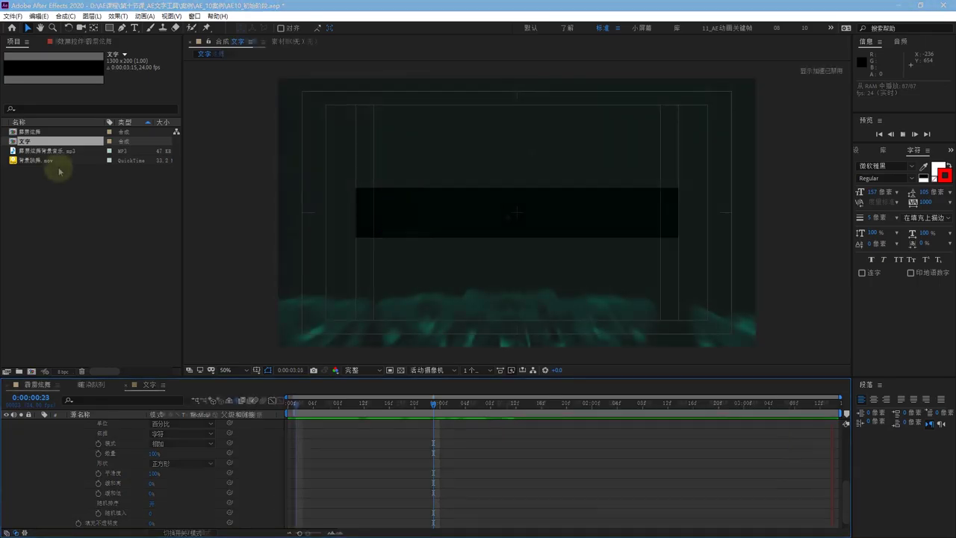
# - Place the 文字 composition as the top layer of the 霹雳炫舞 composition and duplicate it
pyautogui.moveTo(30, 142); pyautogui.dragTo(148, 425)
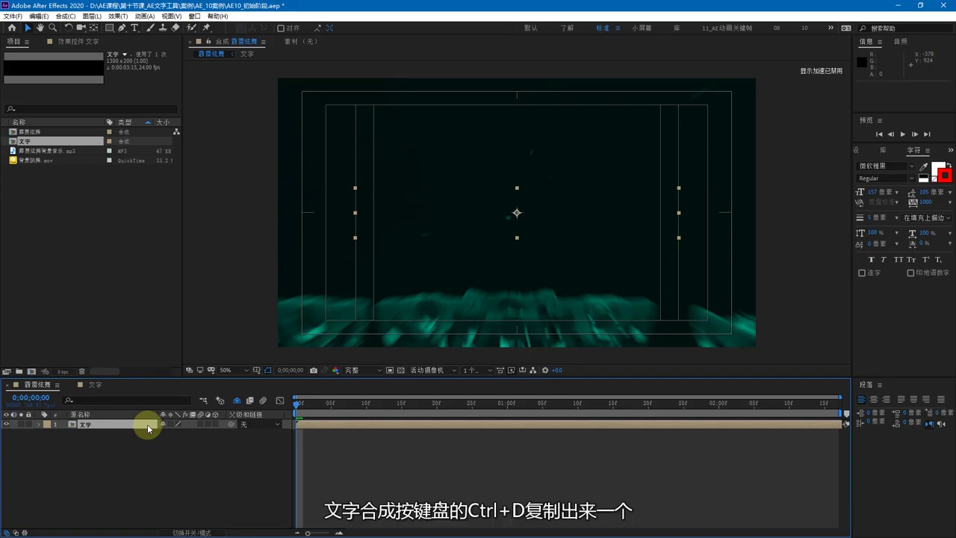
pyautogui.hotkey('ctrl', 'd')
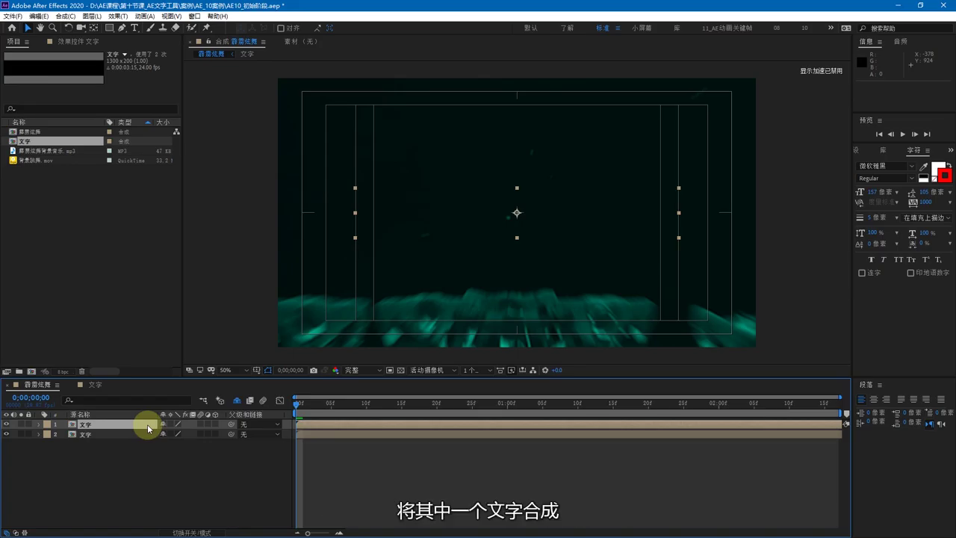
# - Trim the upper 文字 layer to end at 0;00;01;00 and the lower 文字 layer to start there
pyautogui.click(506, 404)
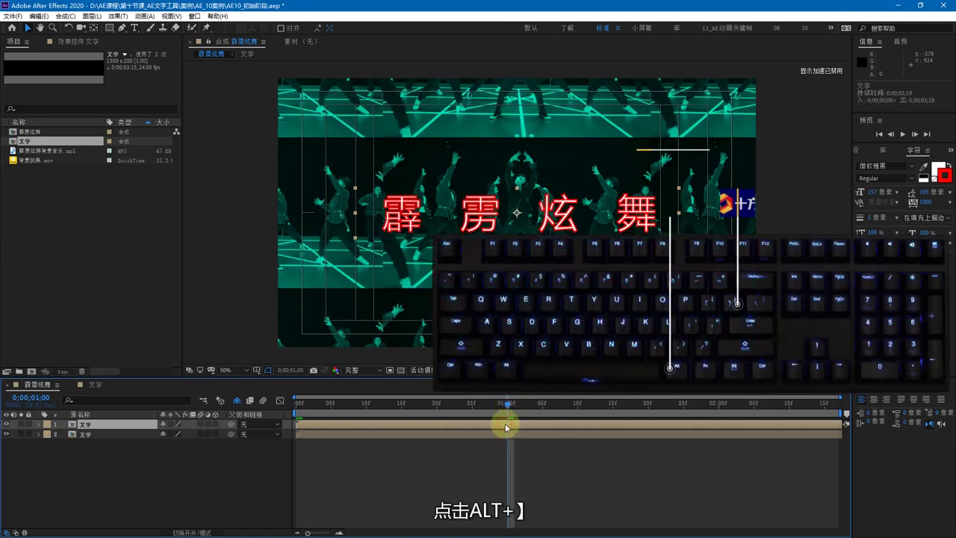
pyautogui.hotkey('alt', ']')
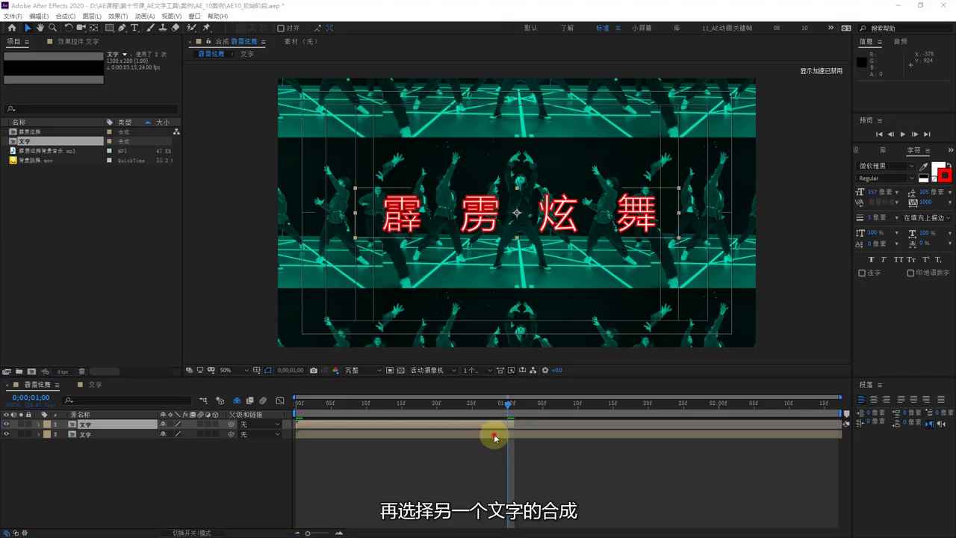
pyautogui.click(494, 437)
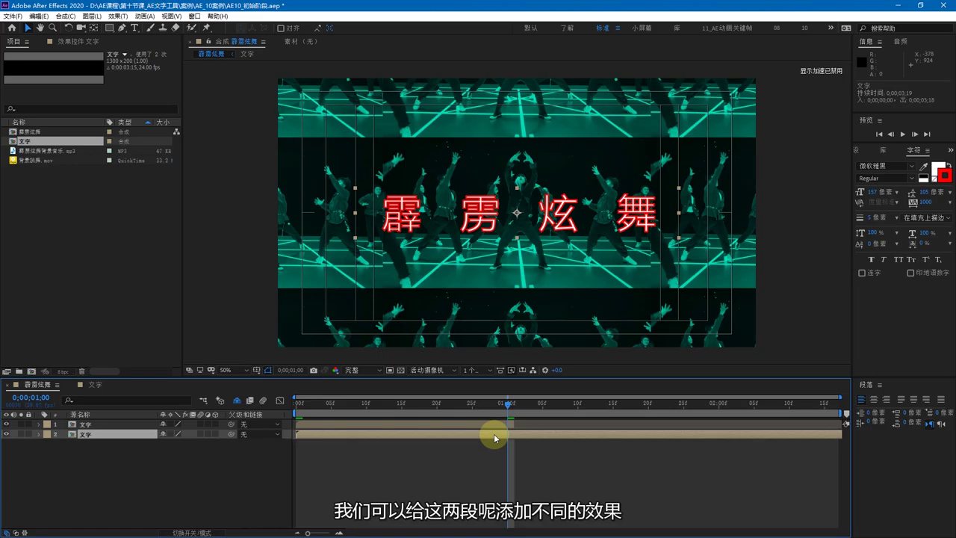
# - Apply the 生成 > 填充 (Generate > Fill) effect to the upper 文字 layer
pyautogui.click(391, 424)
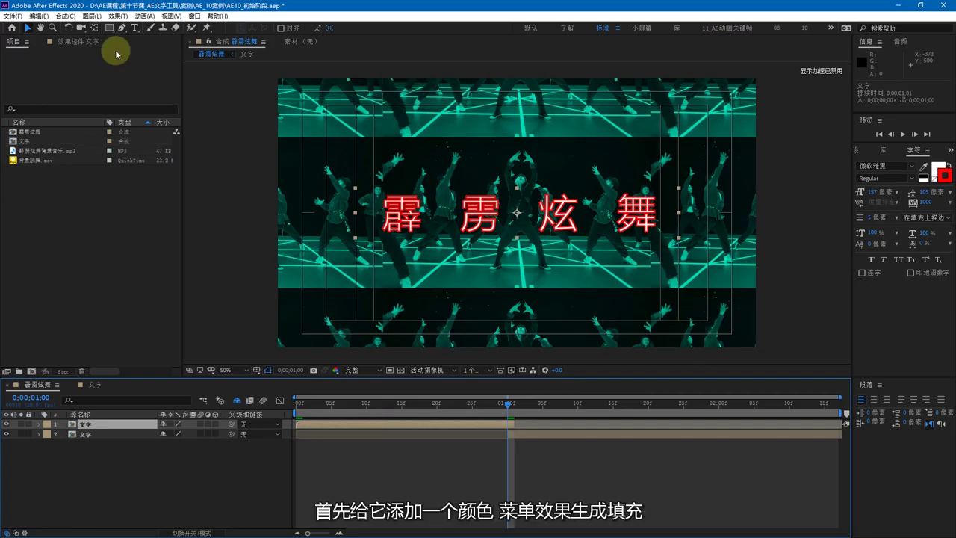
pyautogui.click(118, 15)
pyautogui.moveTo(150, 283)
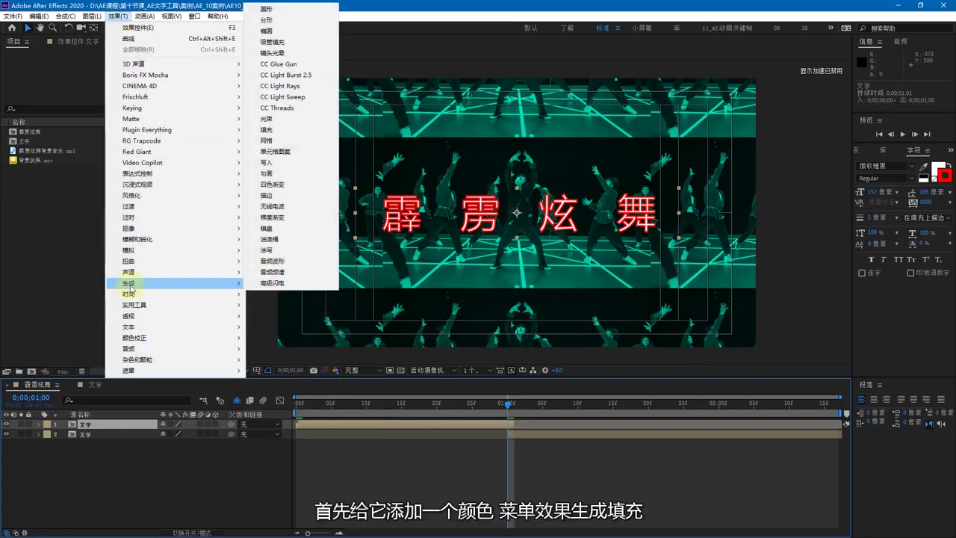
pyautogui.click(323, 132)
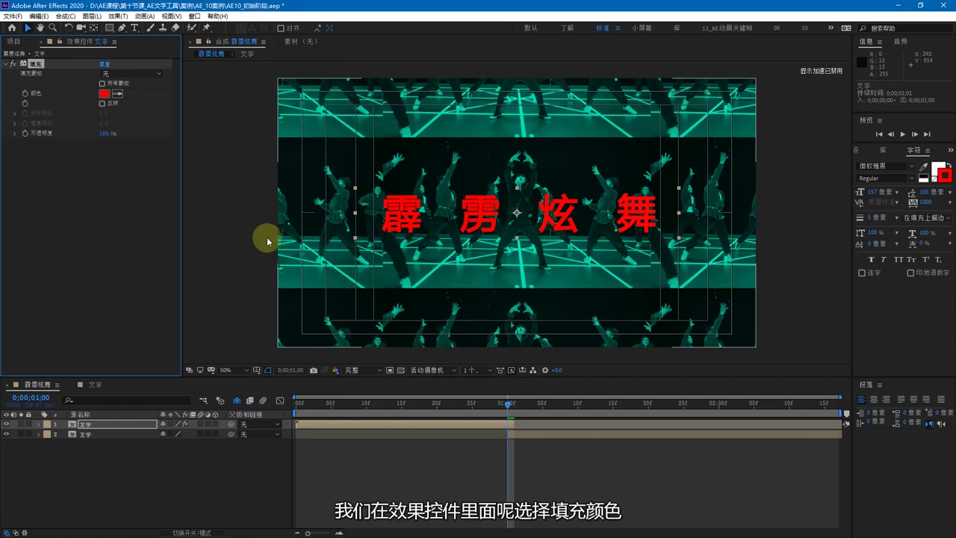
# - Set the upper 文字 layer's fill color to cyan (00FFF0) and preview the composition
pyautogui.click(104, 93)
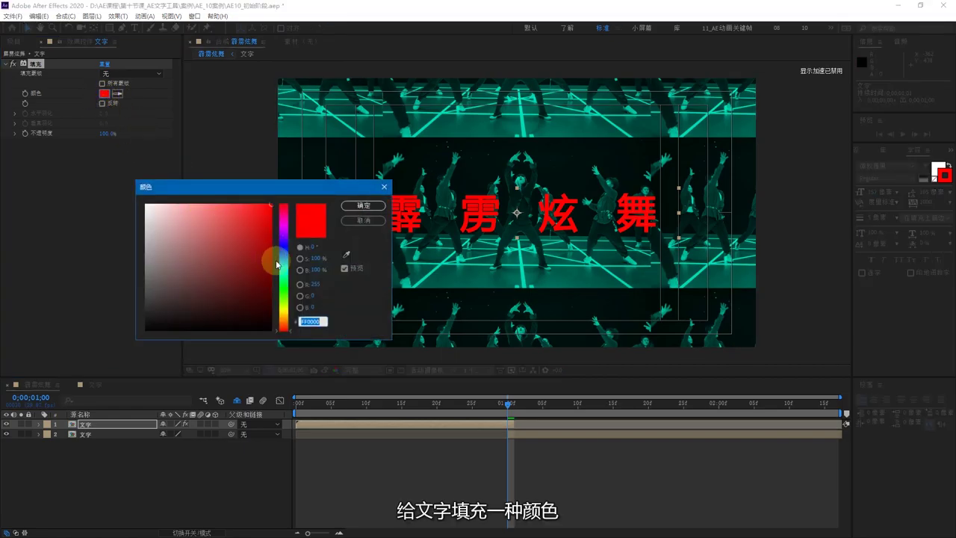
pyautogui.moveTo(284, 263); pyautogui.dragTo(285, 272)
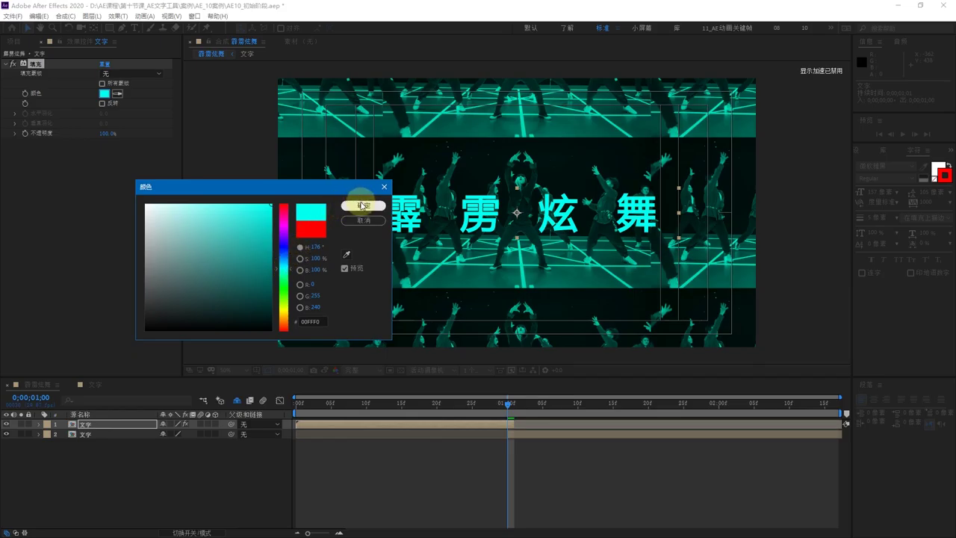
pyautogui.click(362, 205)
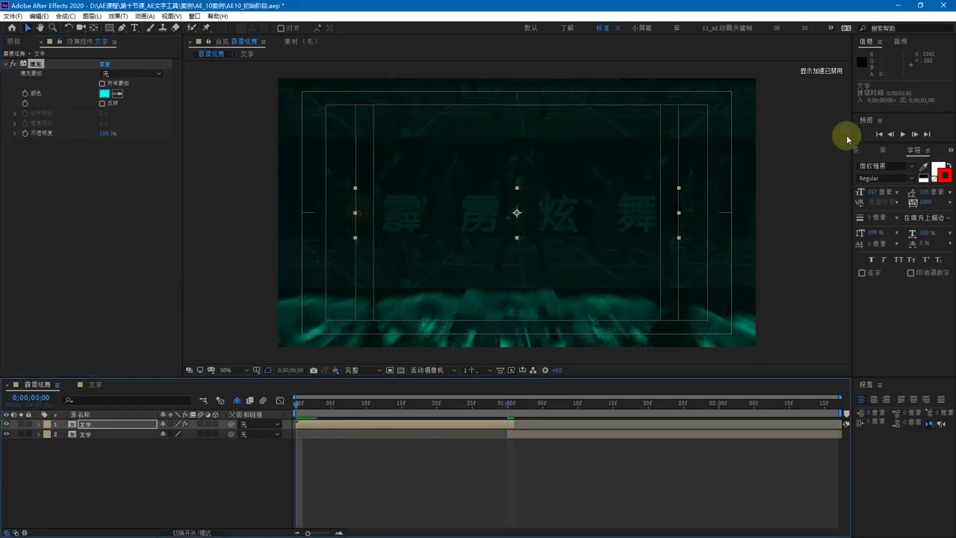
pyautogui.click(899, 135)
pyautogui.click(898, 135)
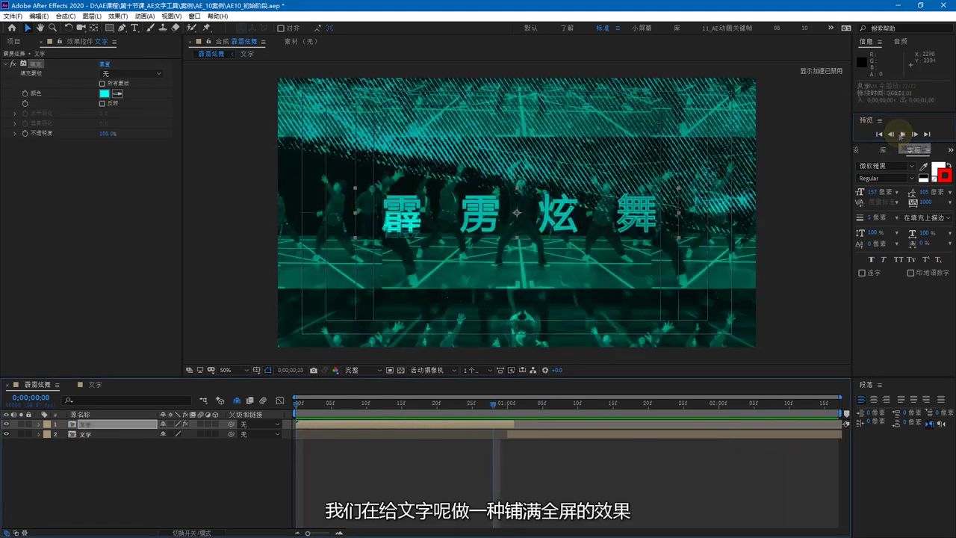
pyautogui.click(902, 135)
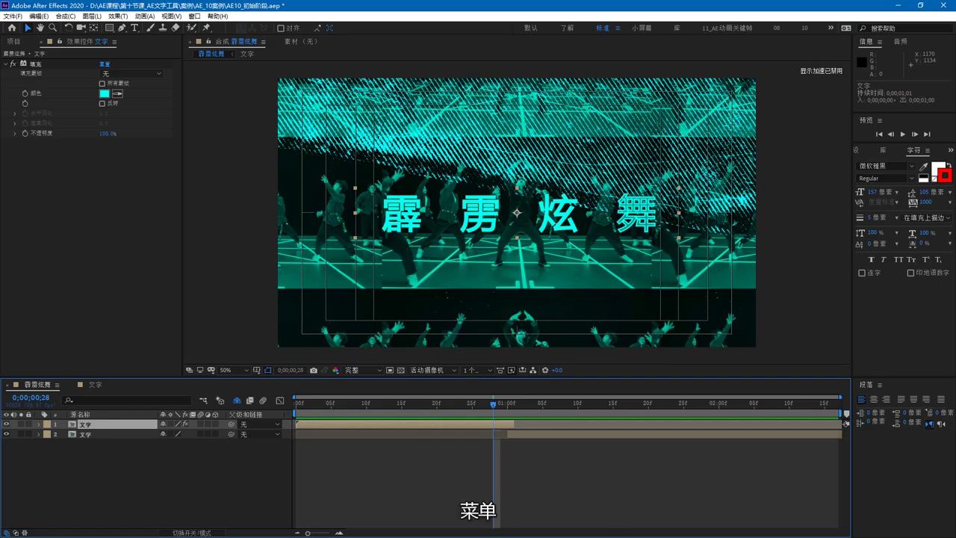
# - Tile the upper 文字 layer across the frame with 风格化 > 动态拼贴 (Motion Tile), output width about 230 and output height about 660, and preview it
pyautogui.click(118, 16)
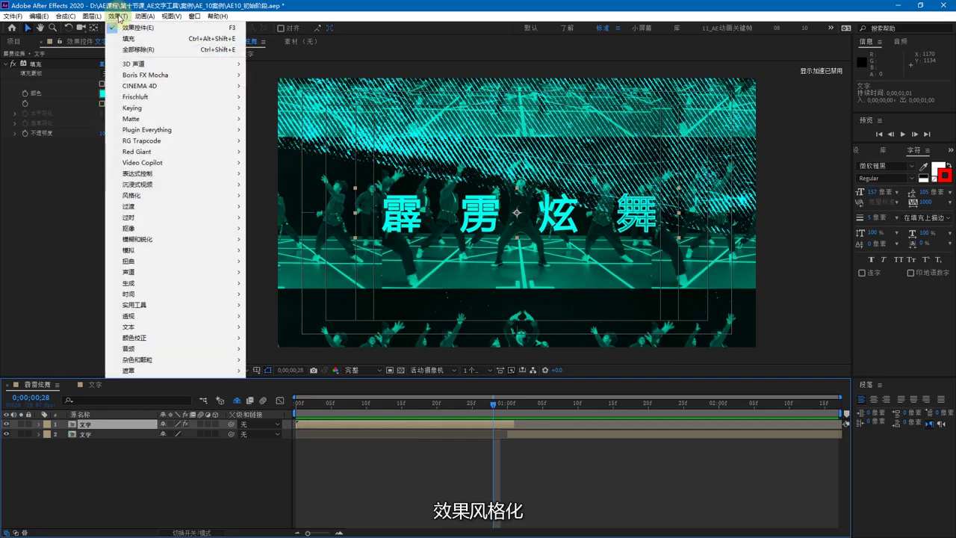
pyautogui.moveTo(145, 198)
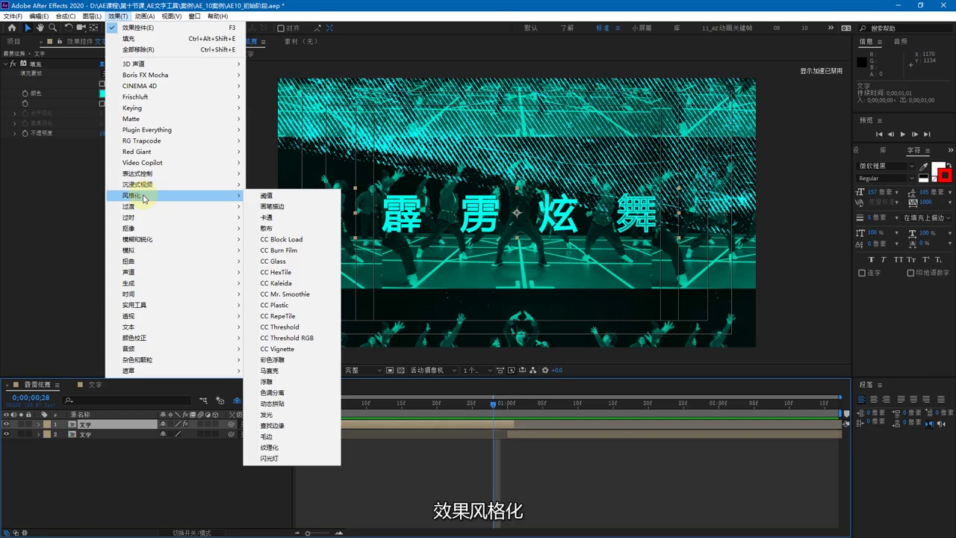
pyautogui.click(305, 405)
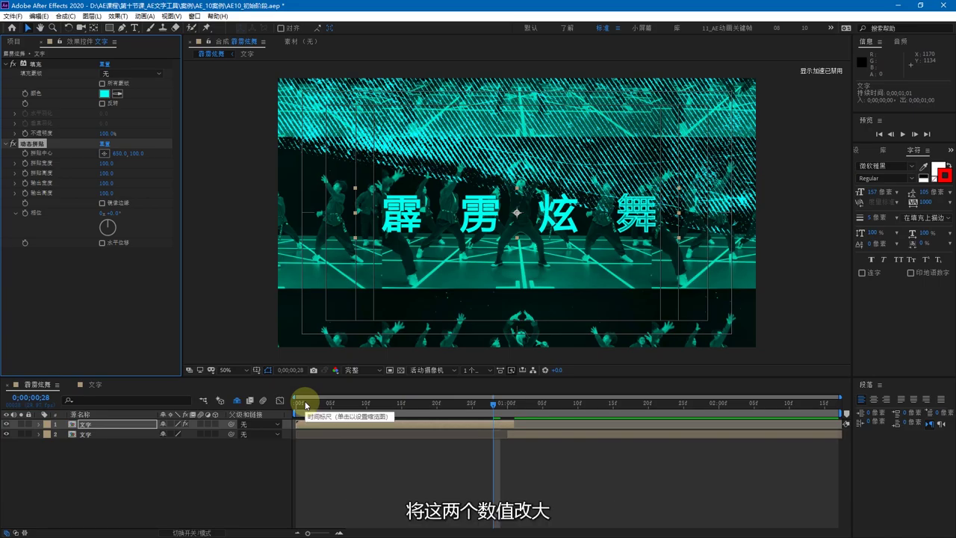
pyautogui.moveTo(106, 183); pyautogui.dragTo(116, 184)
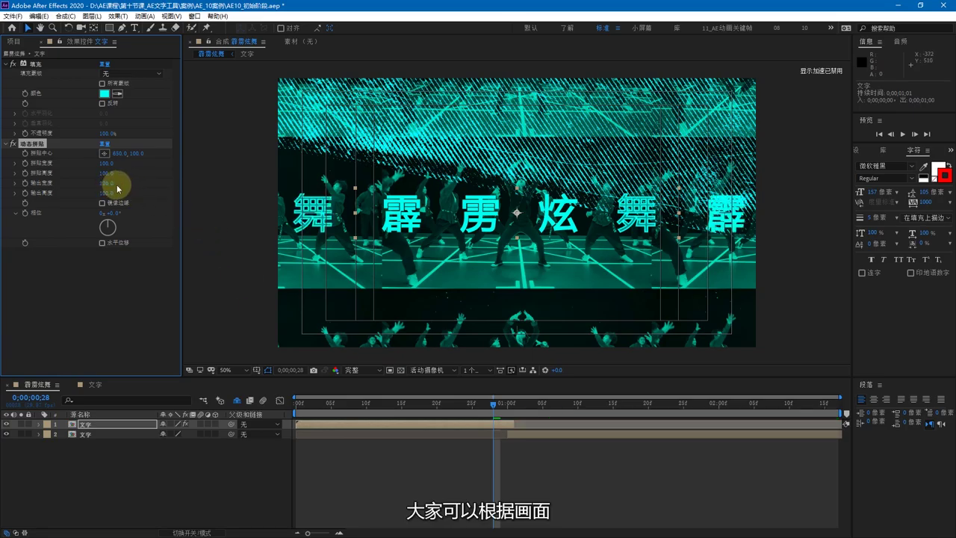
pyautogui.click(108, 193)
pyautogui.moveTo(108, 193); pyautogui.dragTo(133, 193)
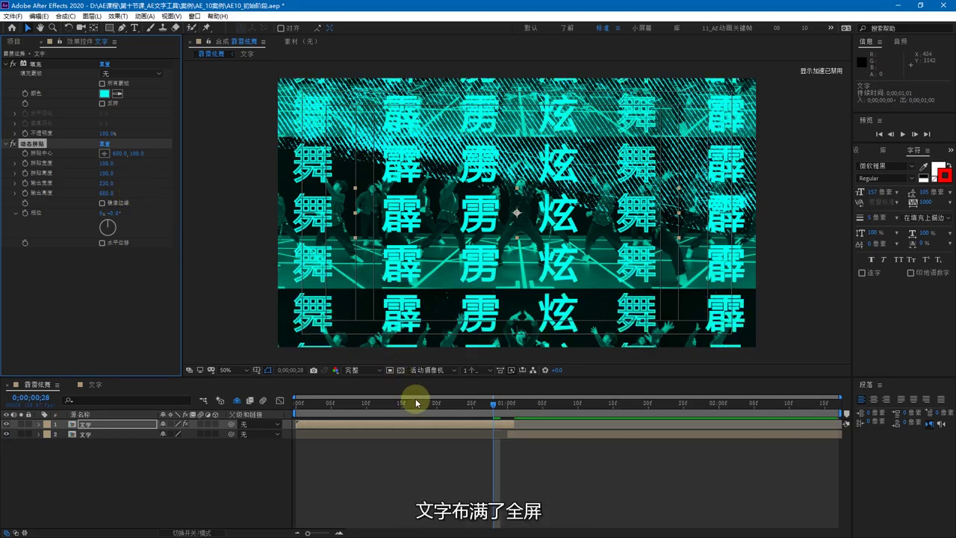
pyautogui.click(903, 134)
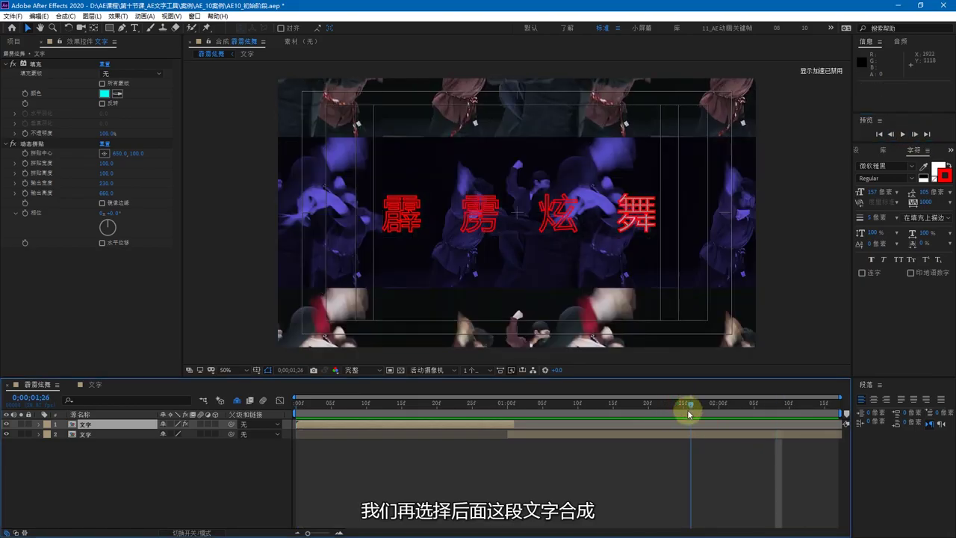
# - Apply the 生成 > 填充 (Generate > Fill) effect to the lower 文字 layer, which covers the later time segment
pyautogui.click(685, 434)
pyautogui.click(118, 15)
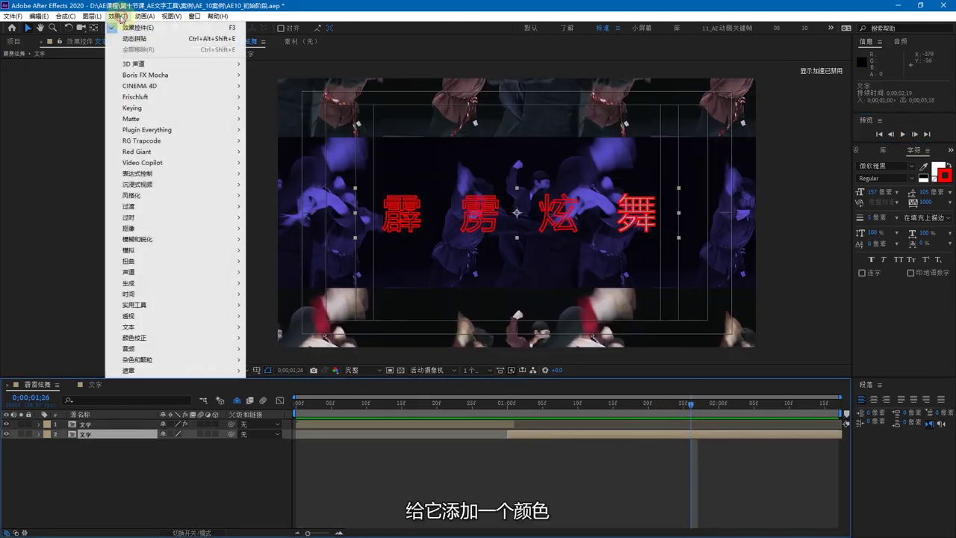
pyautogui.moveTo(172, 284)
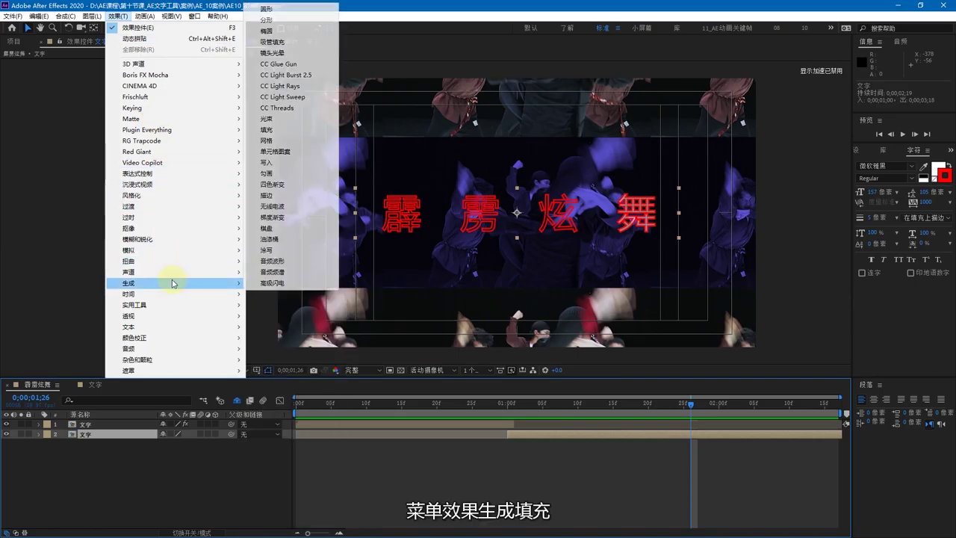
pyautogui.click(284, 132)
# - Set the lower 文字 layer's fill color to purple (about 8A00FF) and preview the composition
pyautogui.click(105, 94)
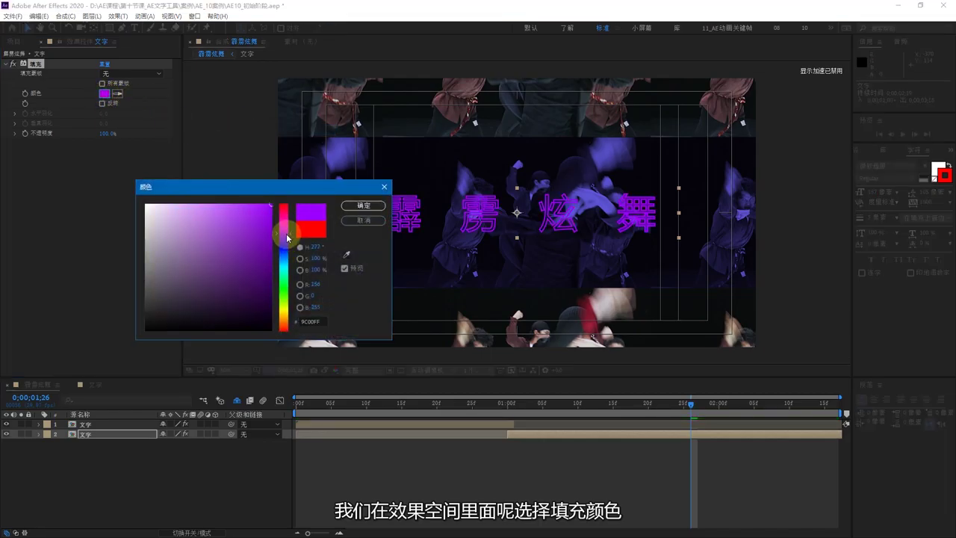
pyautogui.moveTo(288, 237); pyautogui.dragTo(288, 231)
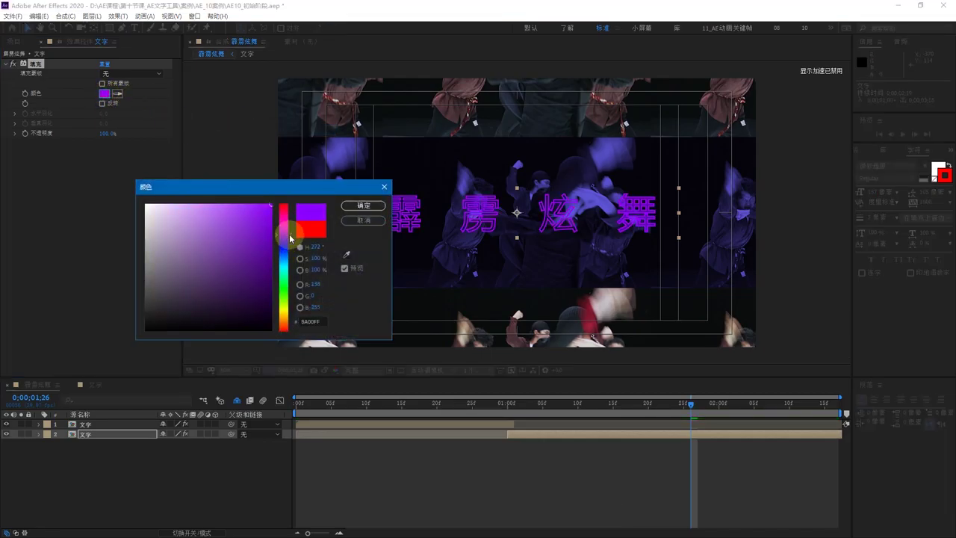
pyautogui.click(357, 206)
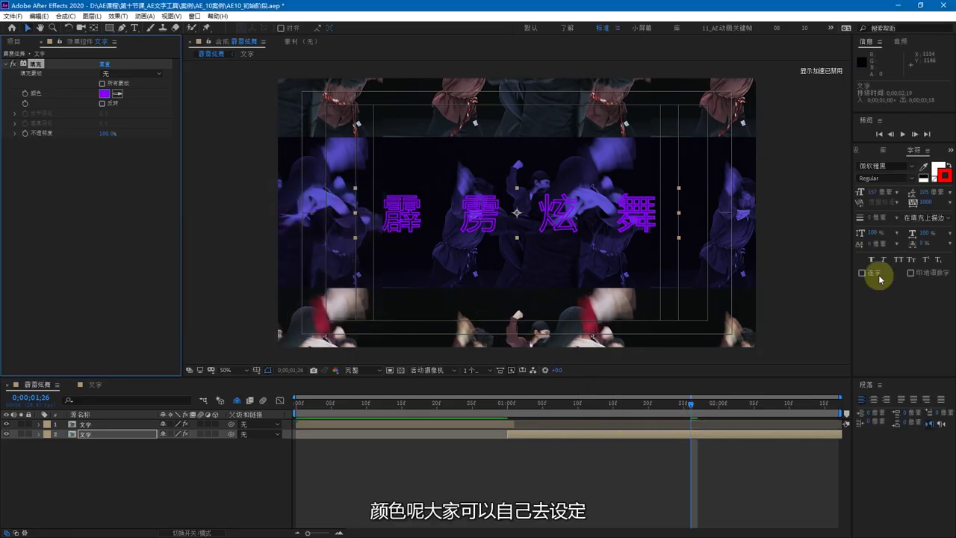
pyautogui.click(904, 133)
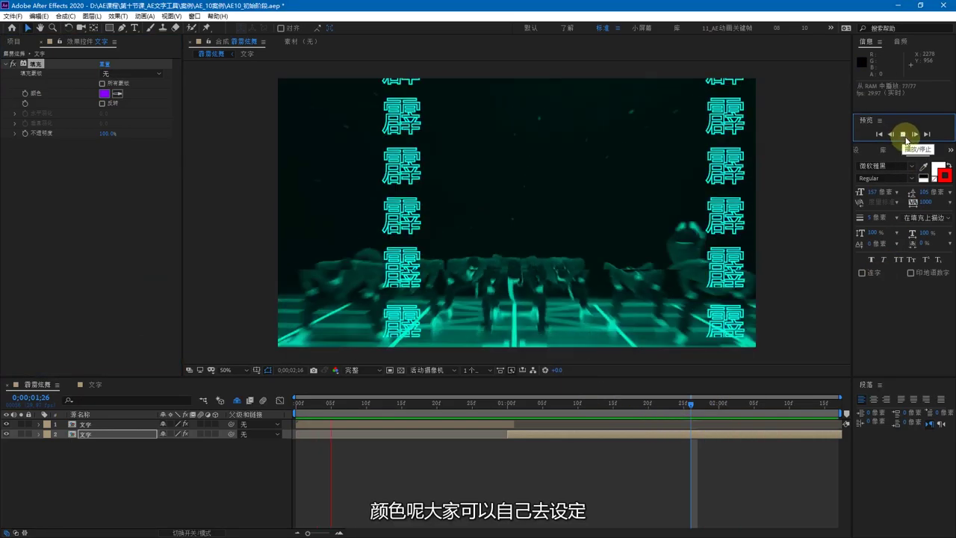